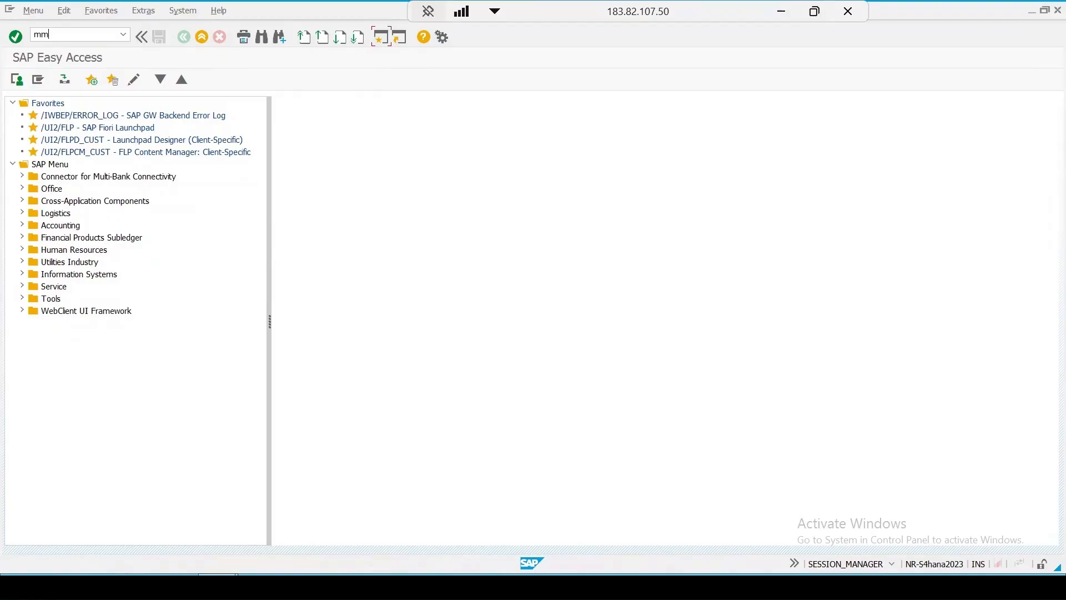
# Step: Run transaction MM60 and list the plants in which material 1200 is maintained
pyautogui.press('Return')
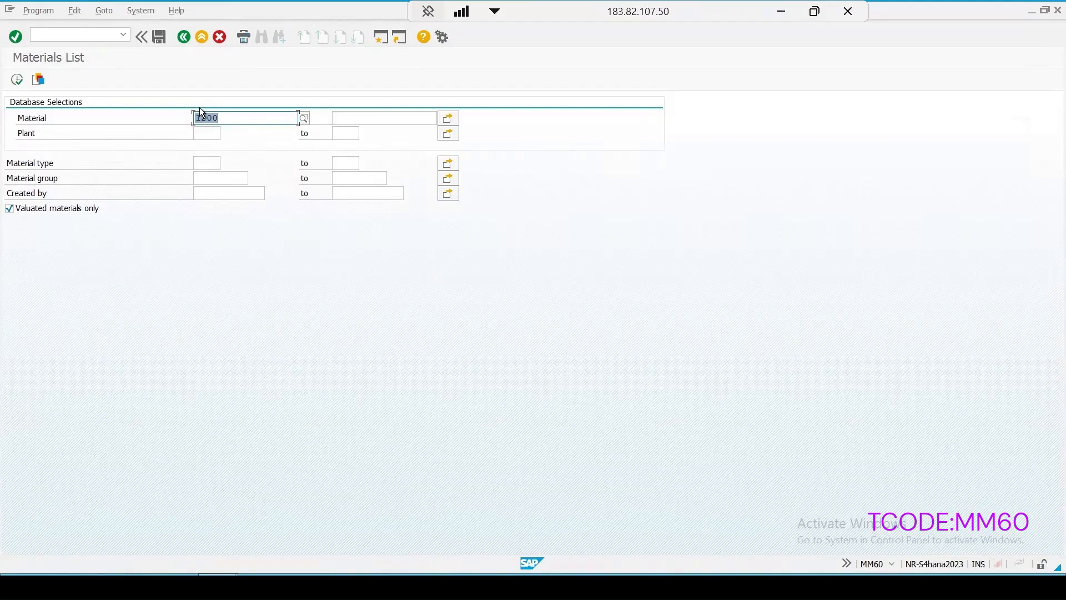
pyautogui.click(16, 80)
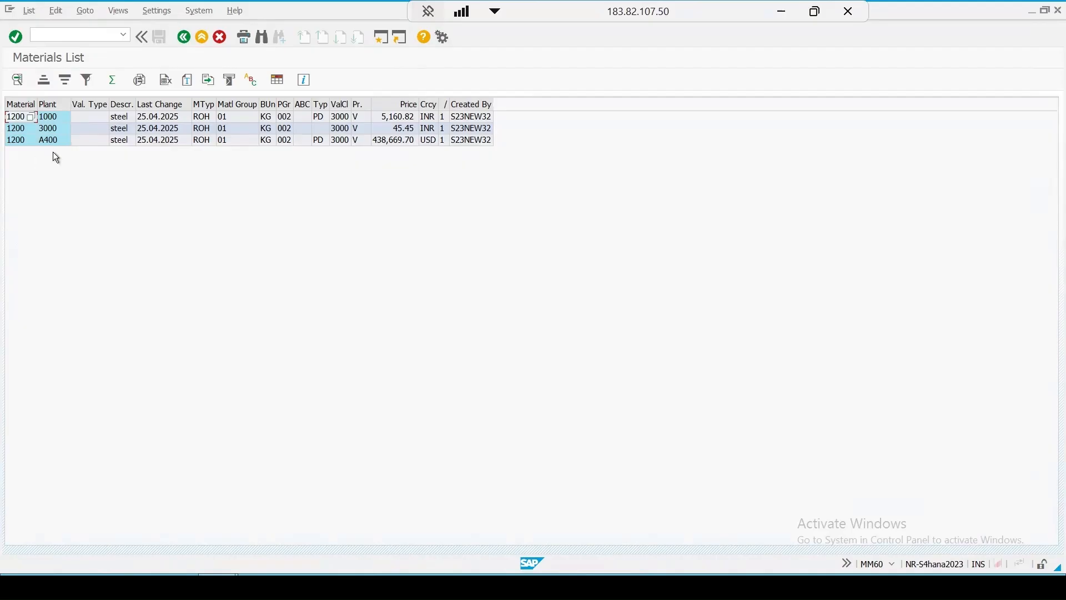
# Step: Start transaction MM02 in a new session and open material 1200 for plant 1000
pyautogui.click(382, 37)
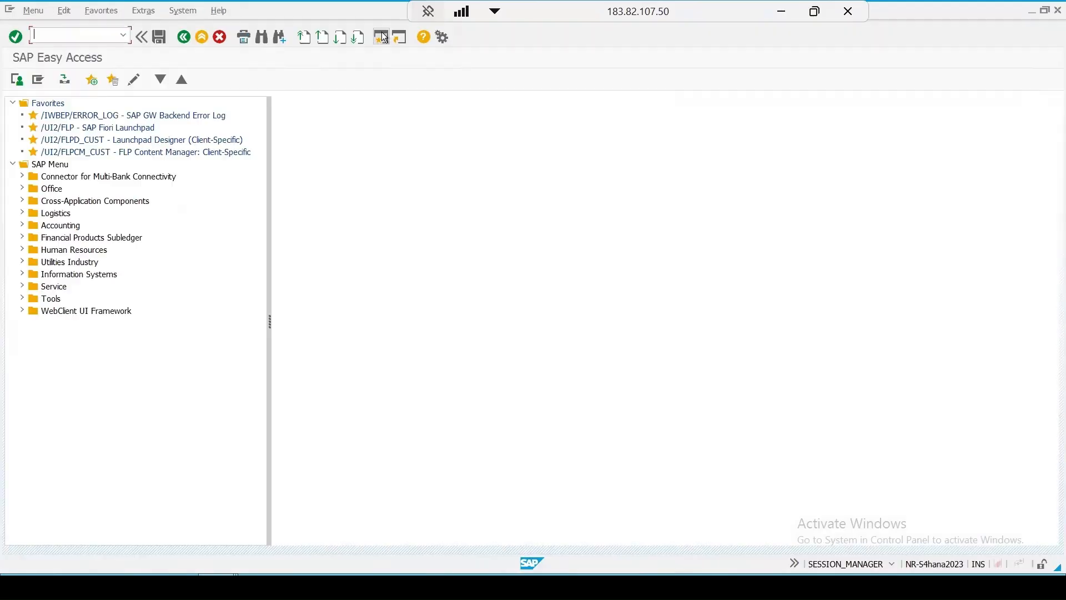
pyautogui.write('mm02')
pyautogui.press('Return')
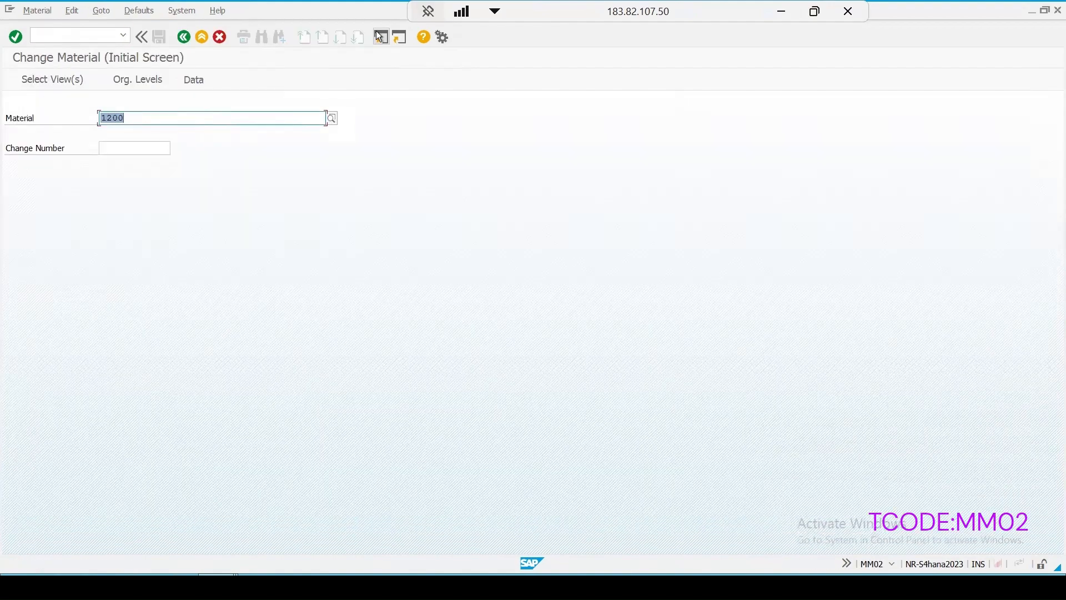
pyautogui.press('Return')
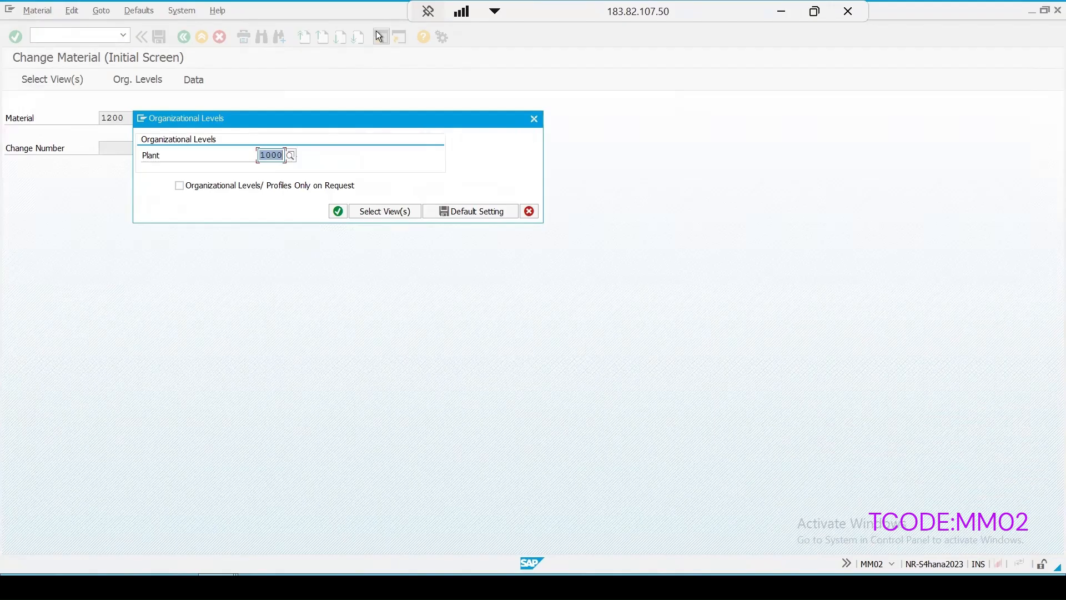
pyautogui.press('Return')
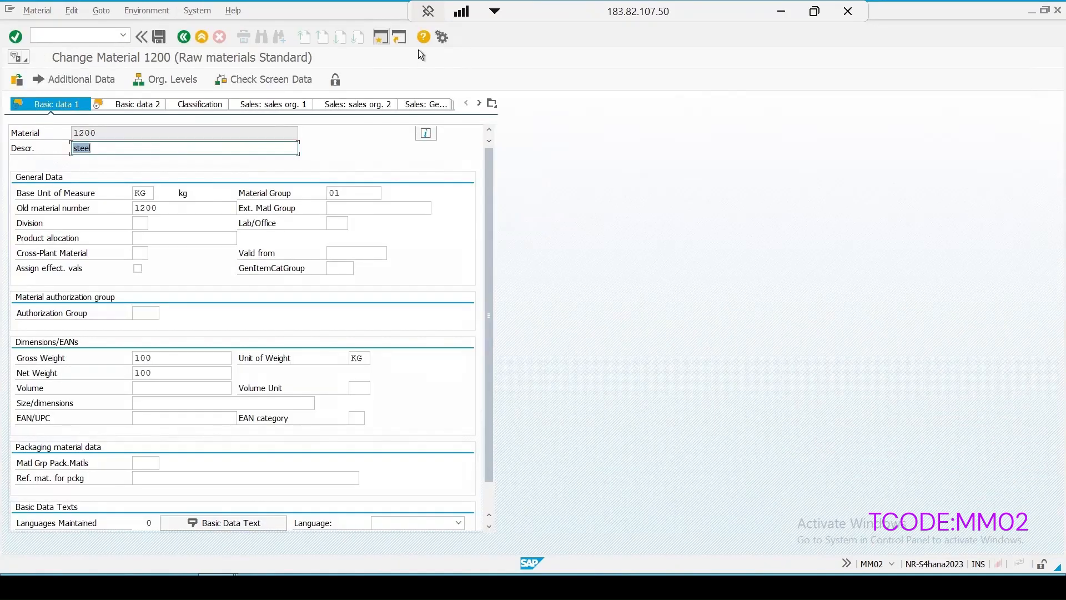
# Step: Activate QM in procurement in the material's Quality management view
pyautogui.click(492, 105)
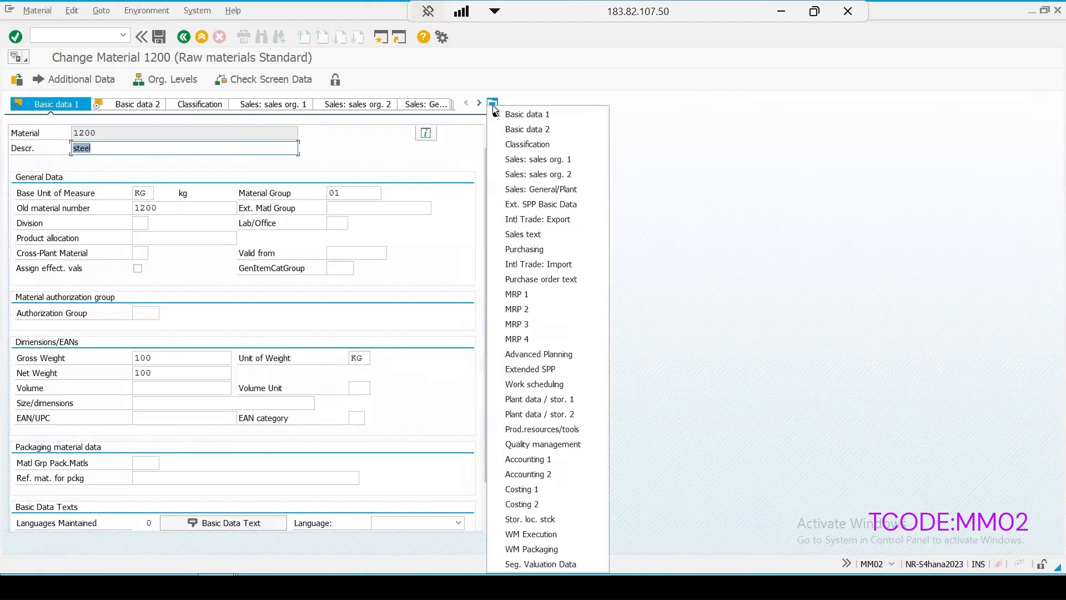
pyautogui.click(503, 410)
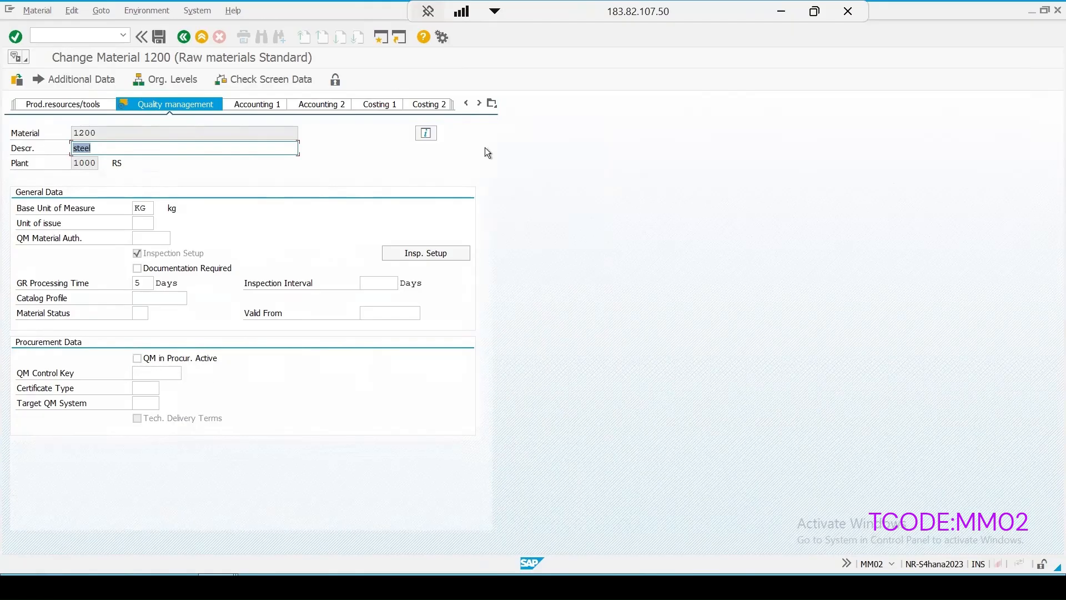
pyautogui.click(137, 358)
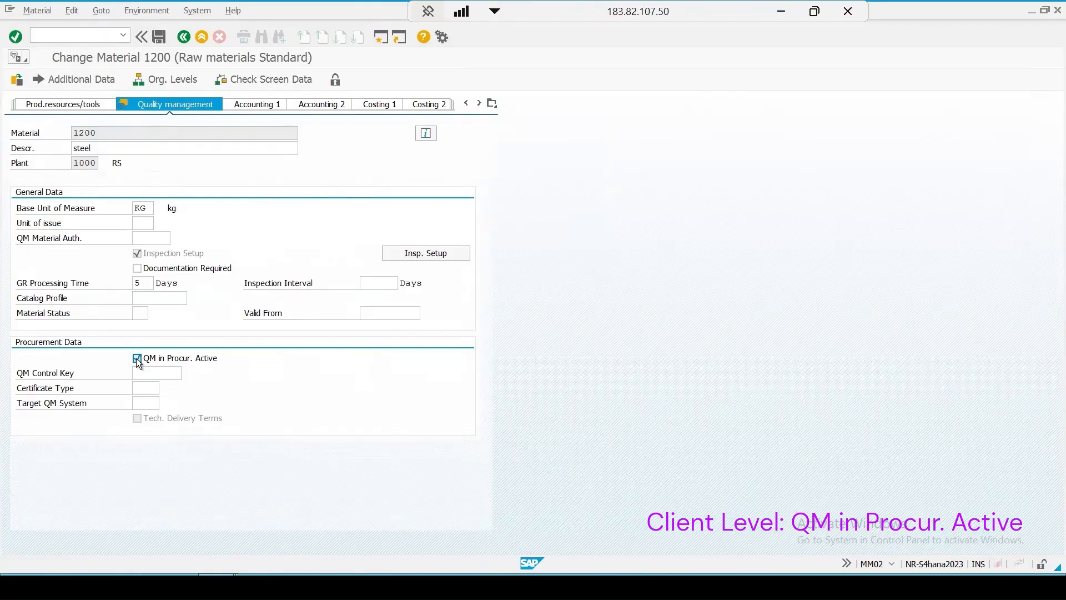
# Step: Read the field help for the QM in Procur. Active indicator, focusing on its client-level dependency
pyautogui.press('F1')
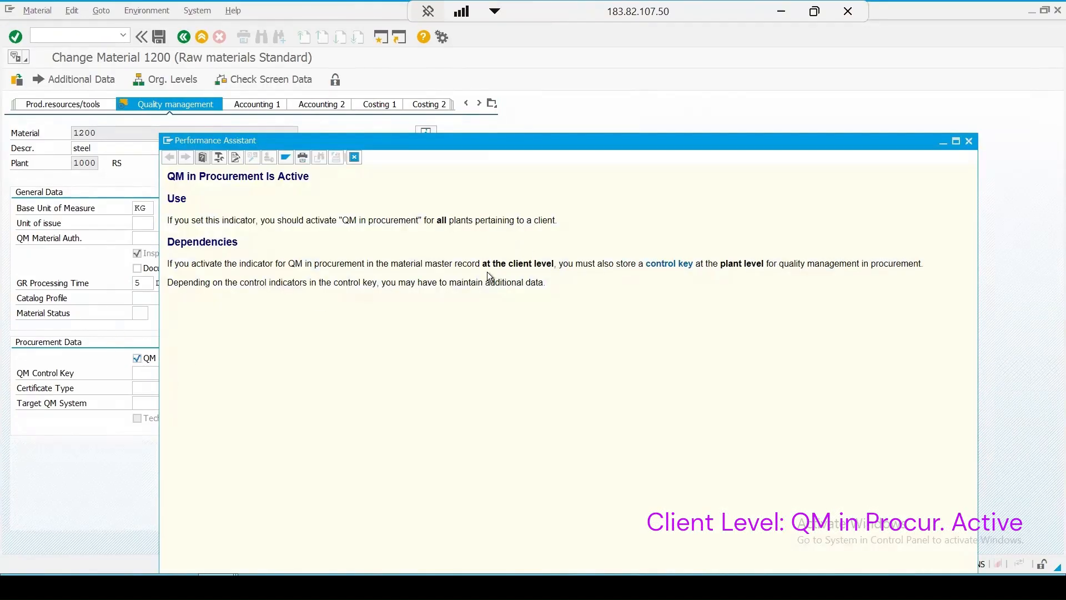
pyautogui.moveTo(481, 263); pyautogui.dragTo(560, 263)
pyautogui.moveTo(386, 147); pyautogui.dragTo(553, 126)
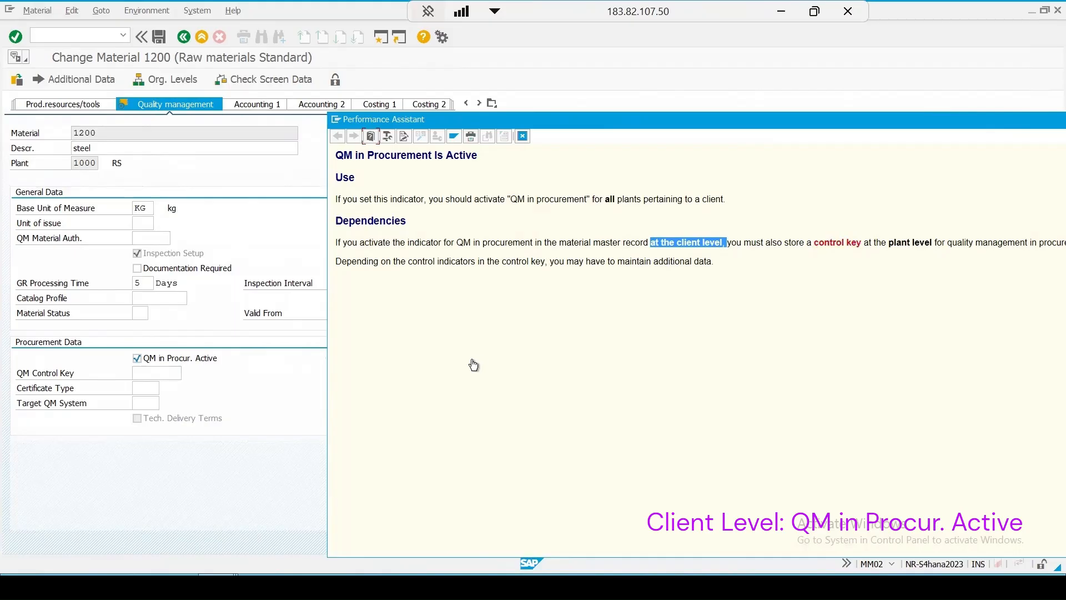
pyautogui.click(518, 135)
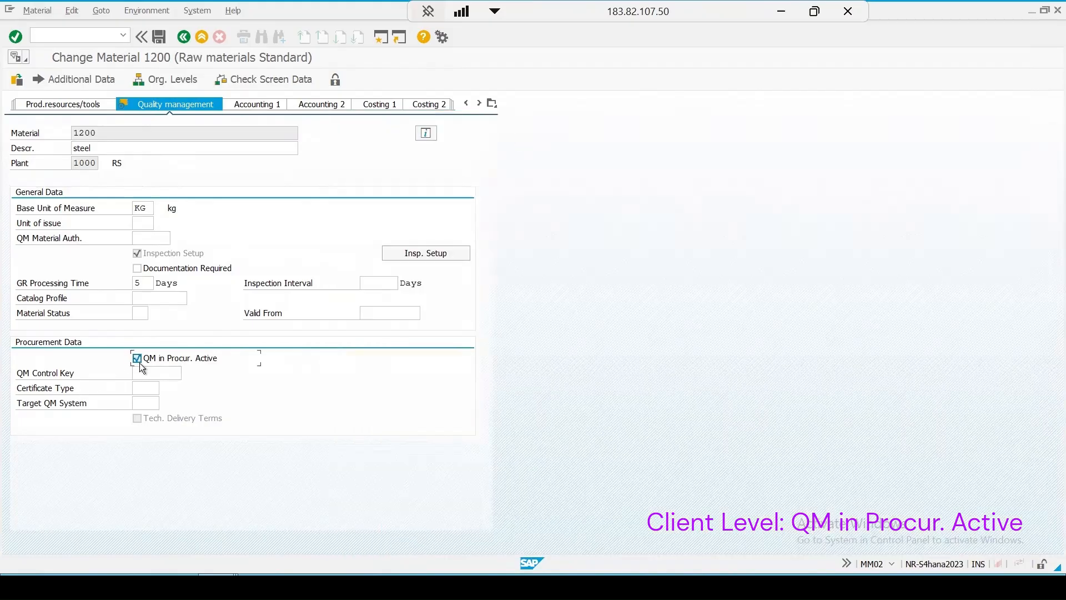
# Step: Try to save the material without a QM control key and read the long text of the resulting message
pyautogui.click(160, 38)
pyautogui.click(119, 565)
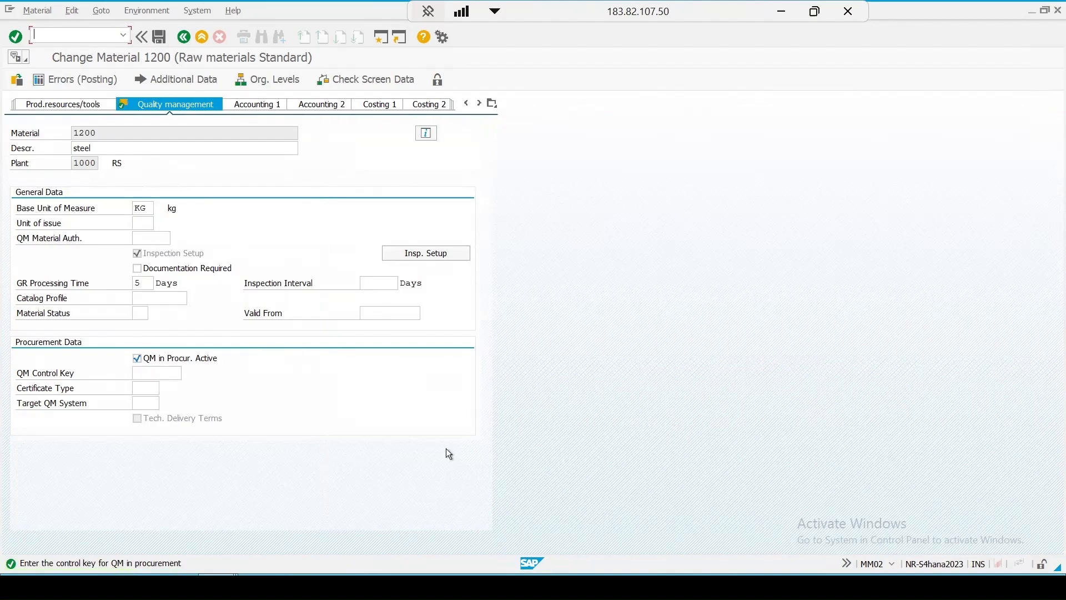
pyautogui.press('Return')
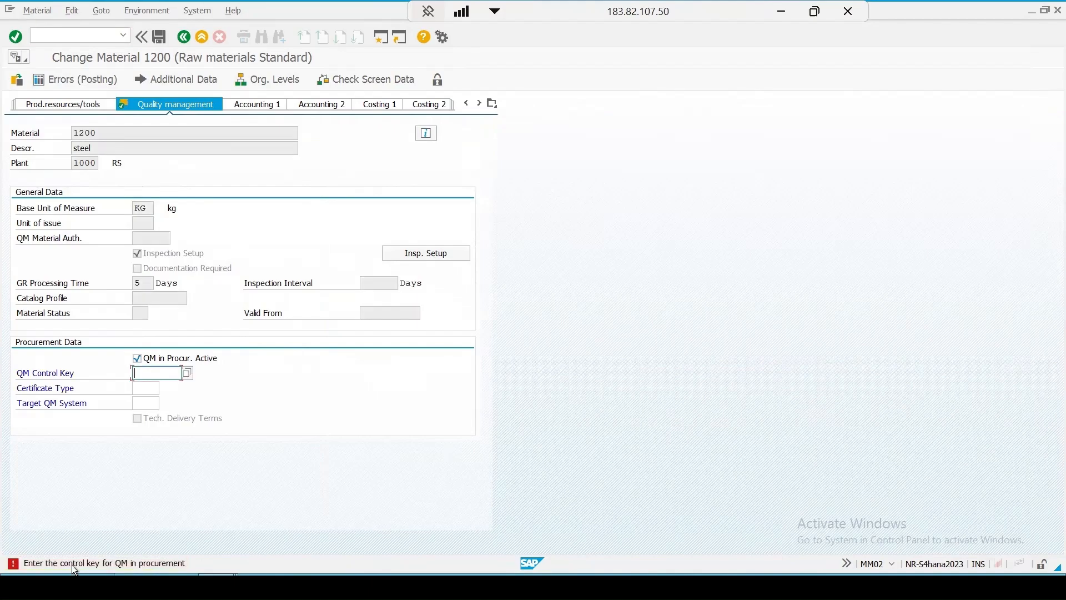
pyautogui.doubleClick(106, 560)
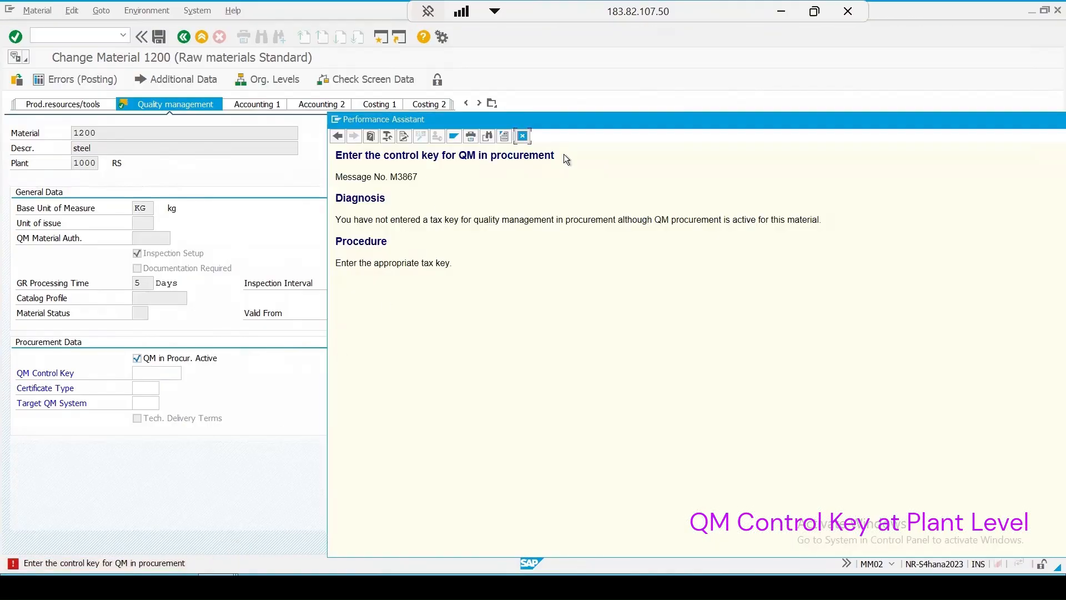
pyautogui.moveTo(564, 154); pyautogui.dragTo(294, 154)
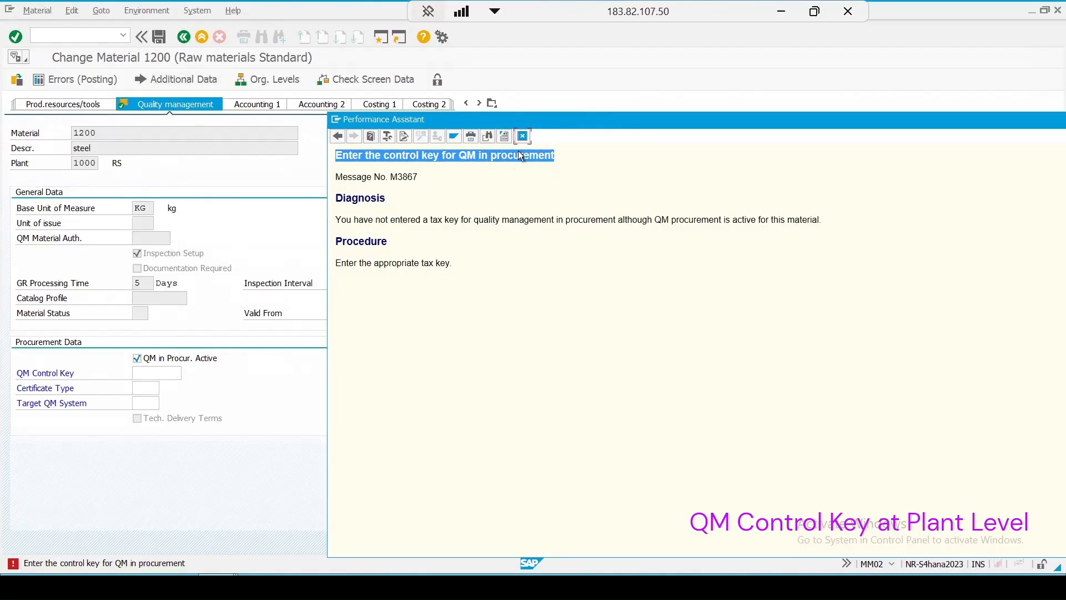
pyautogui.click(523, 136)
# Step: Set the QM Control Key to 0001 (Supplier Release) from the value list and confirm the entry
pyautogui.click(146, 372)
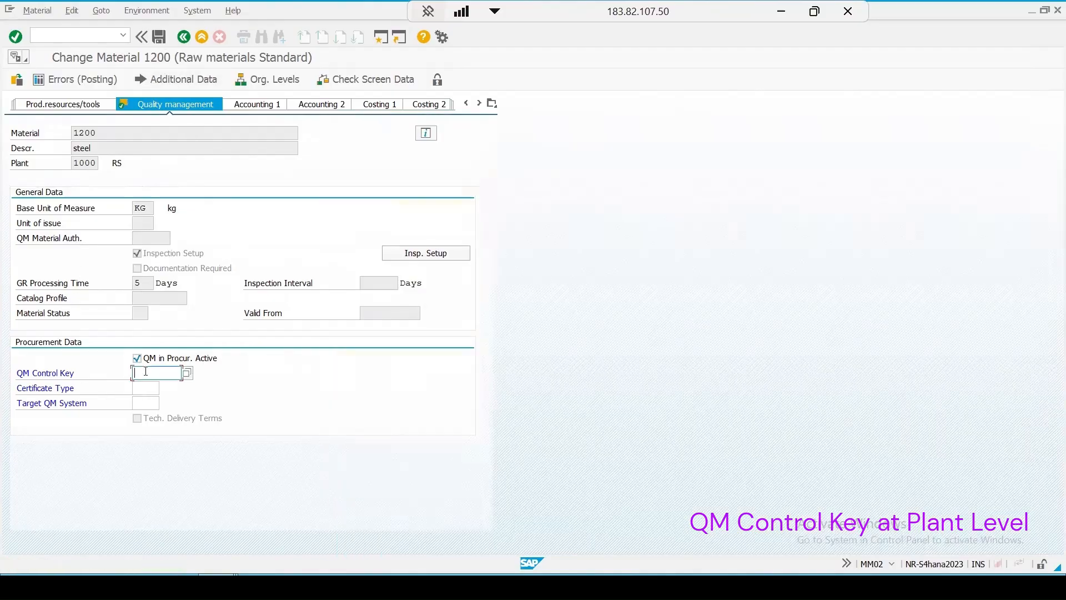
pyautogui.click(187, 374)
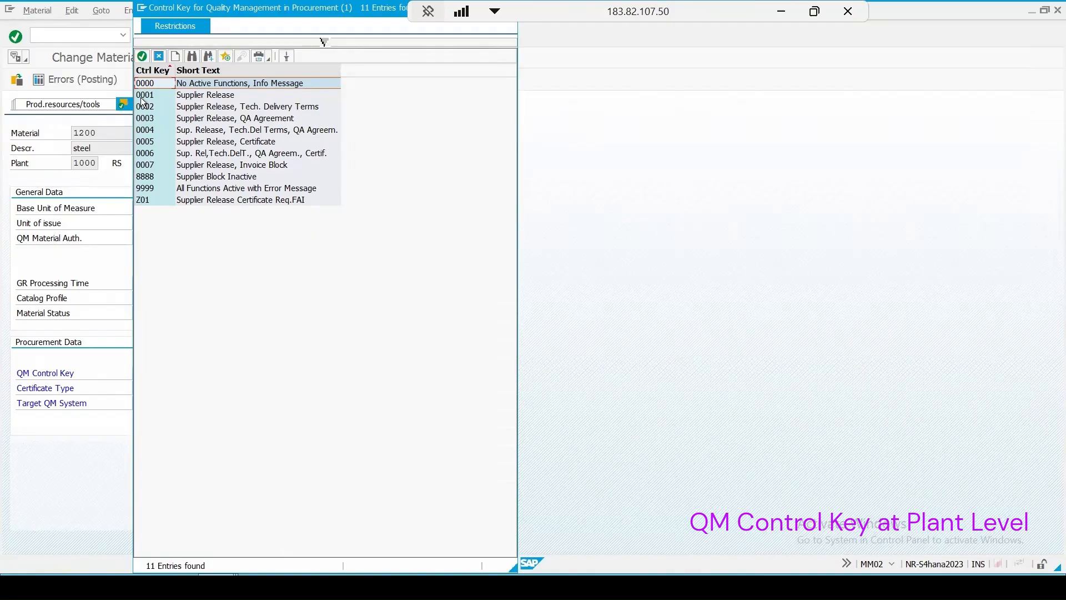
pyautogui.doubleClick(203, 97)
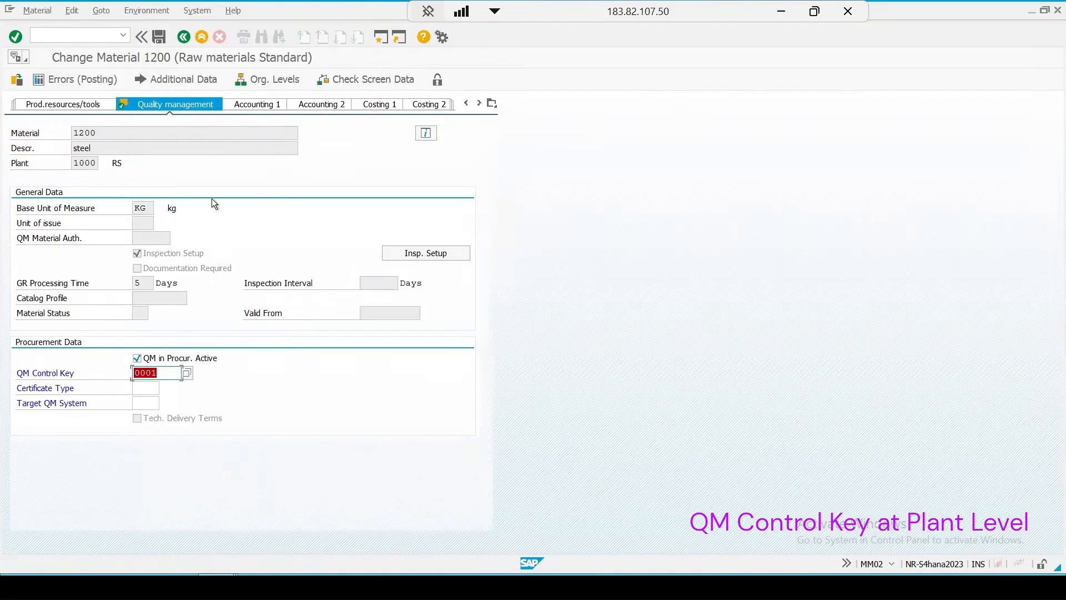
pyautogui.press('Return')
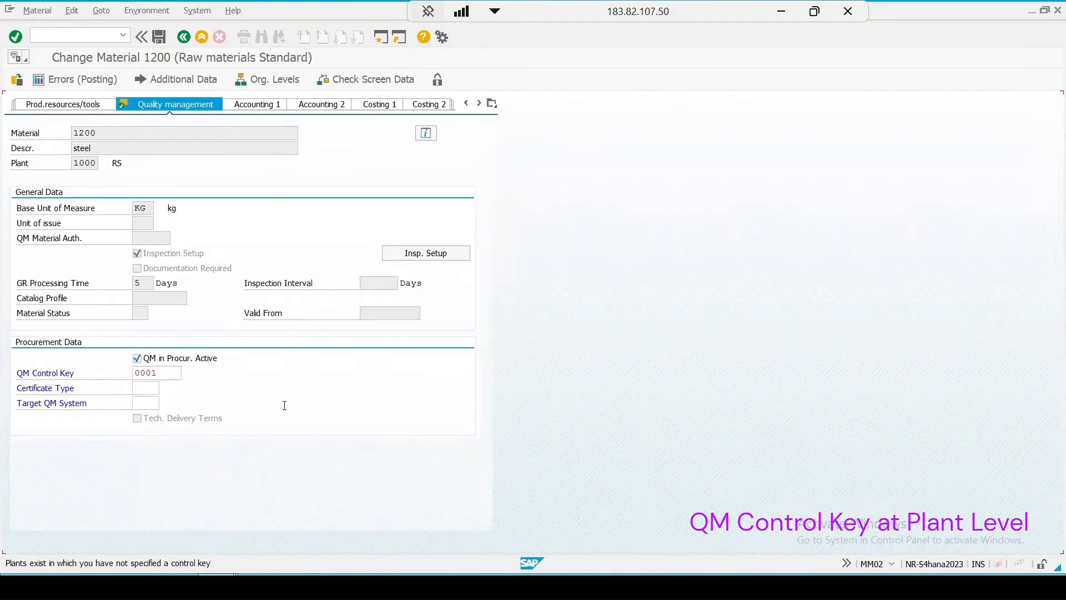
# Step: Open the long text of the status message about plants without a control key and highlight its heading
pyautogui.doubleClick(105, 558)
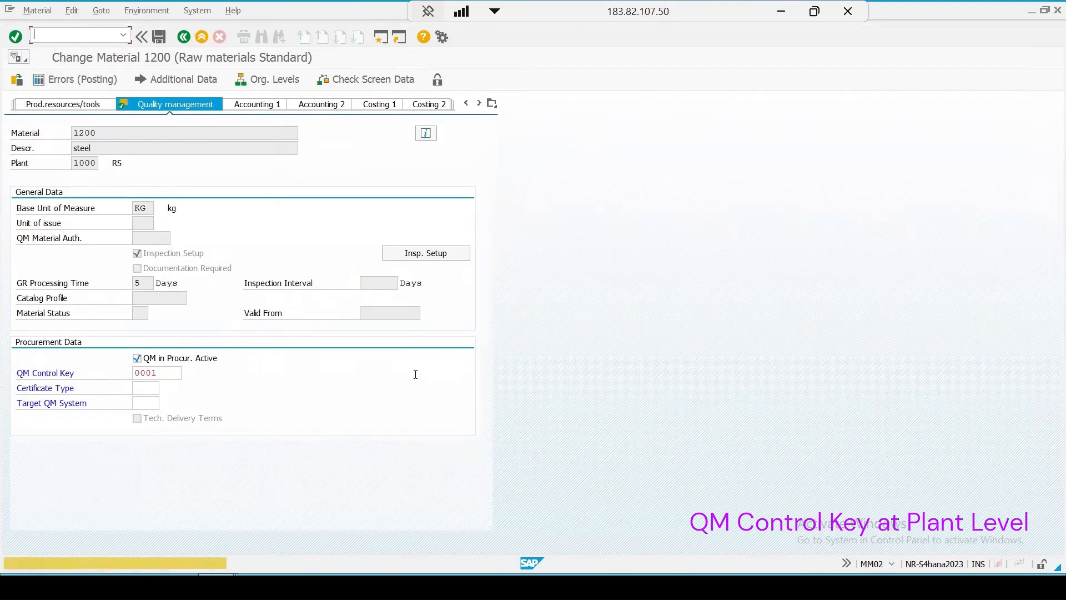
pyautogui.click(157, 568)
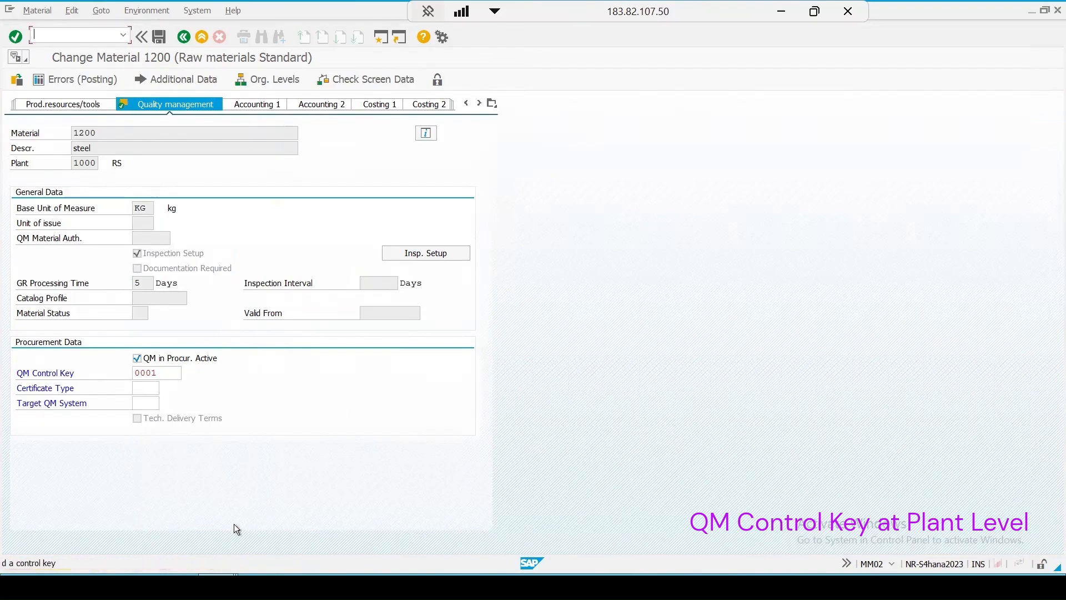
pyautogui.click(152, 560)
pyautogui.doubleClick(148, 561)
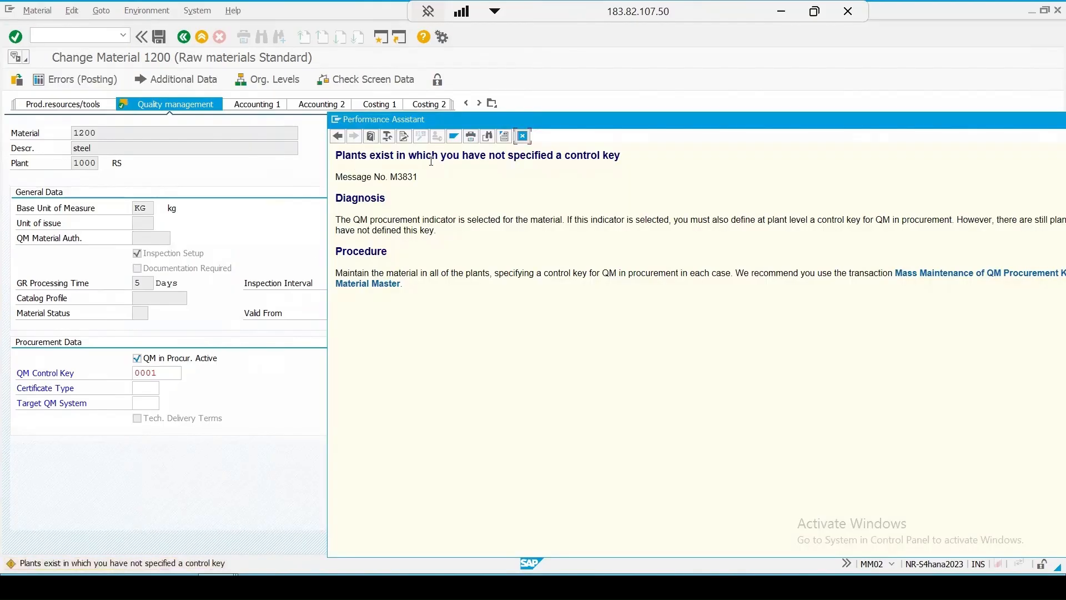
pyautogui.moveTo(621, 156); pyautogui.dragTo(315, 162)
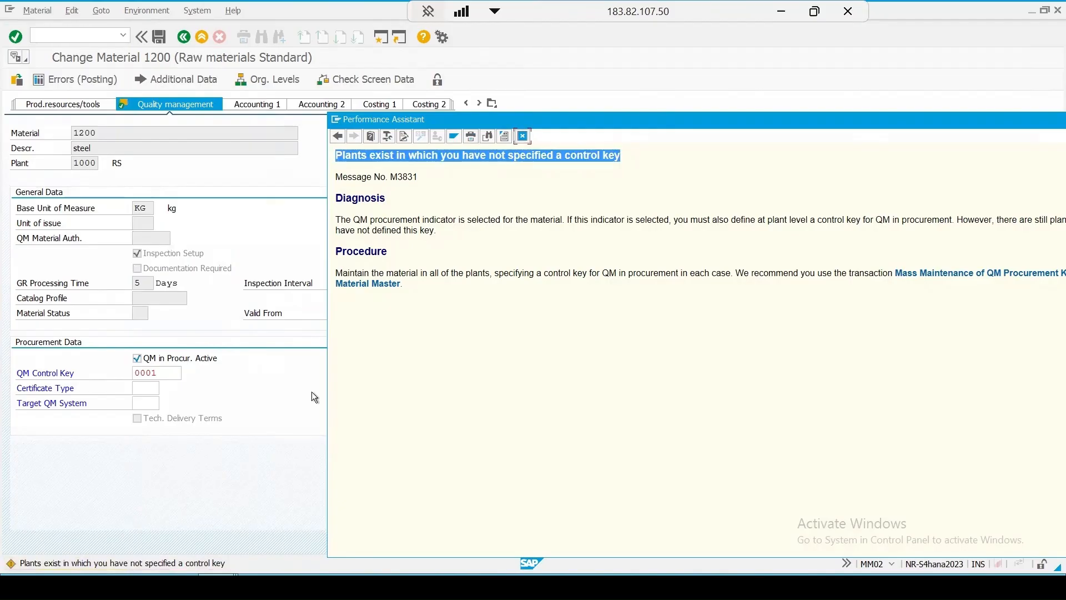
# Step: Review the plants of material 1200 in the Materials List session against the message text, and return to the Change Material session
pyautogui.click(232, 521)
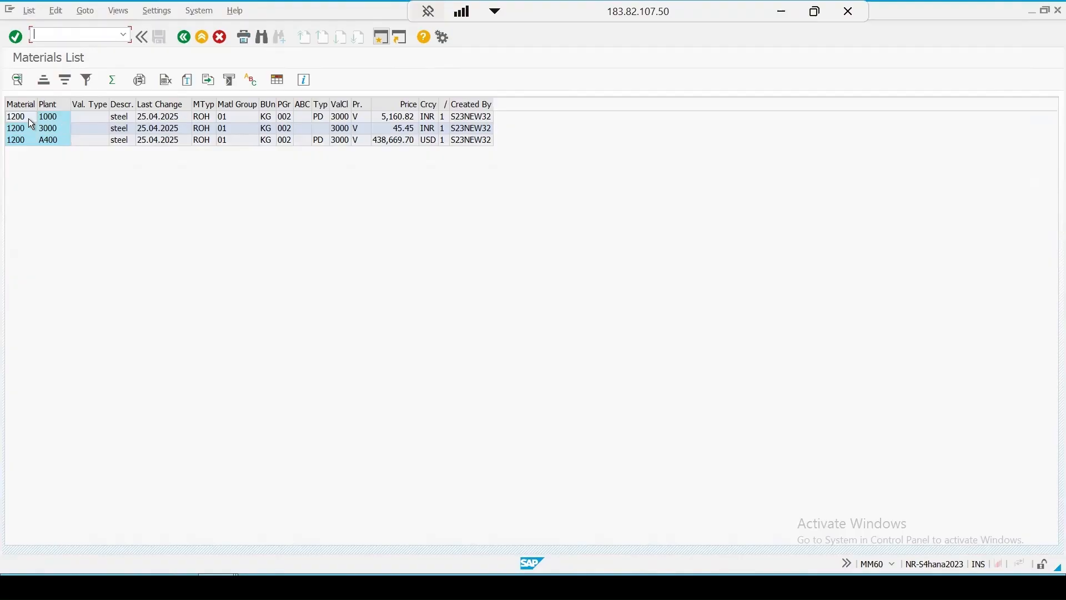
pyautogui.click(372, 548)
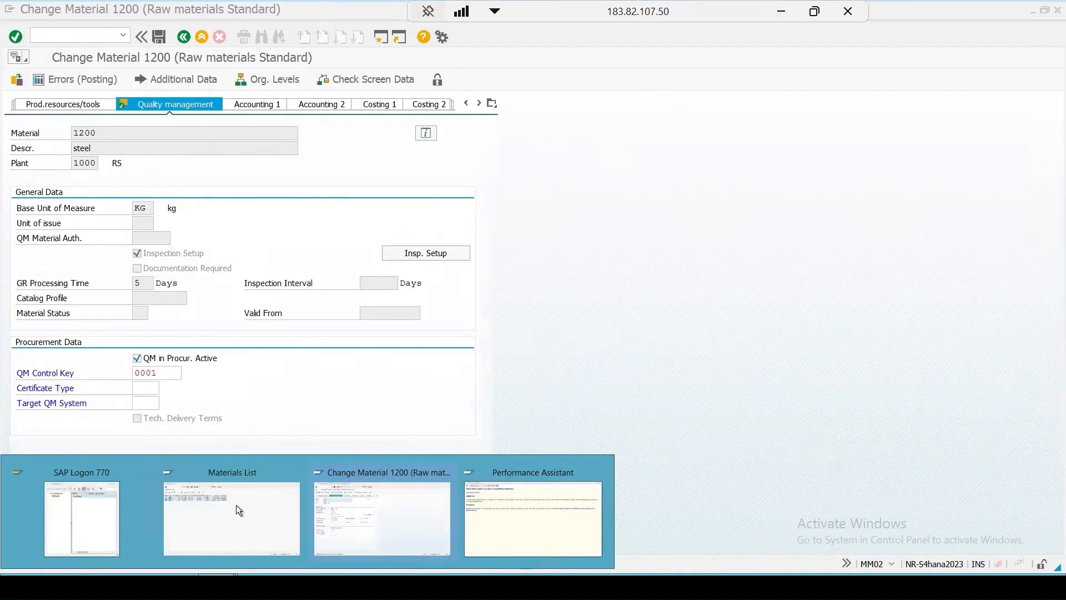
pyautogui.click(225, 511)
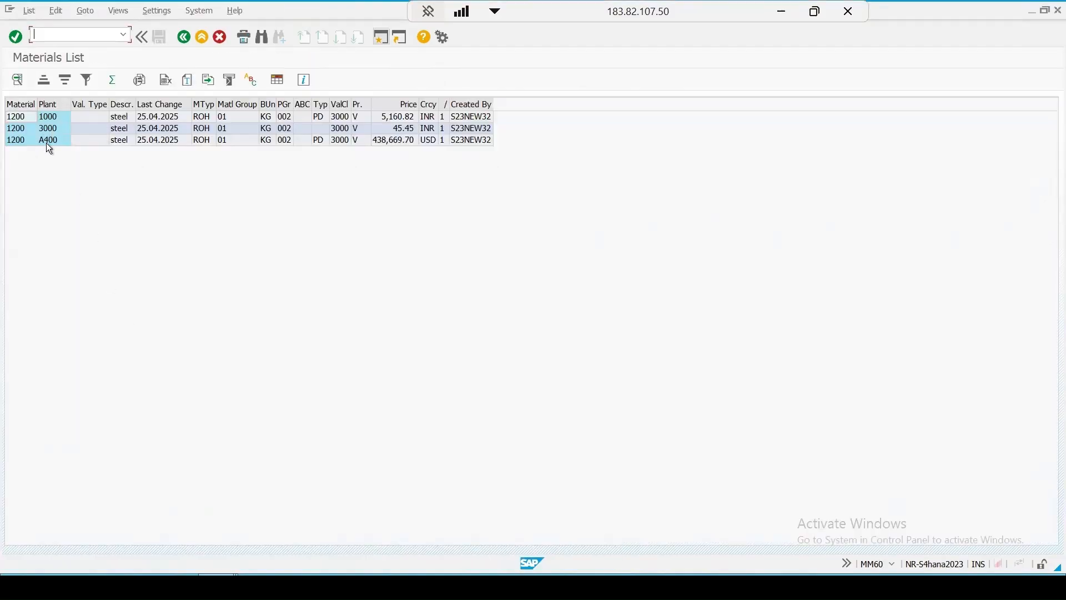
pyautogui.moveTo(568, 548)
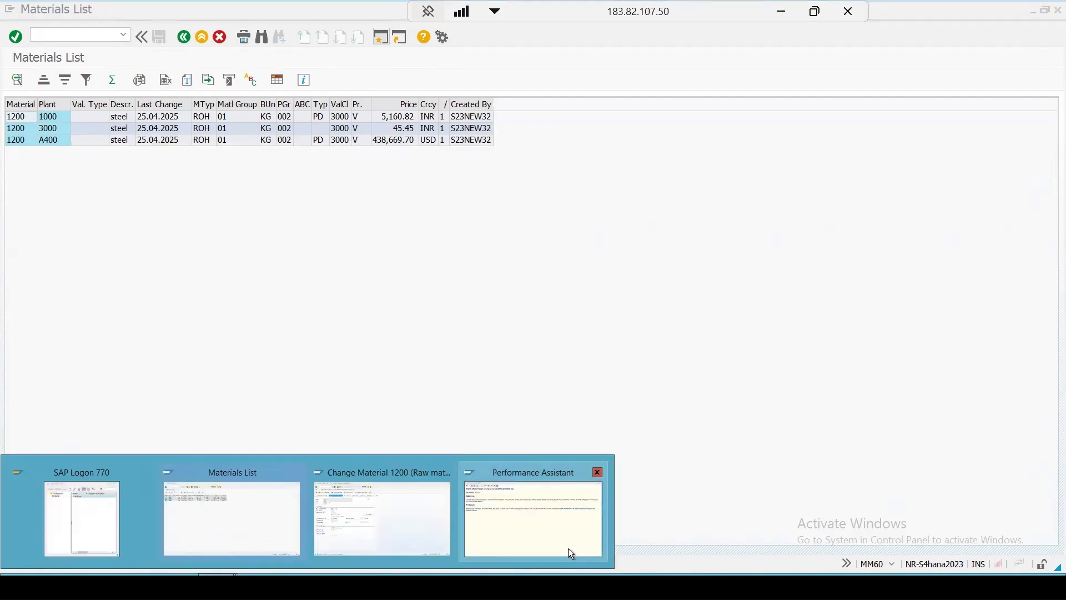
pyautogui.click(532, 534)
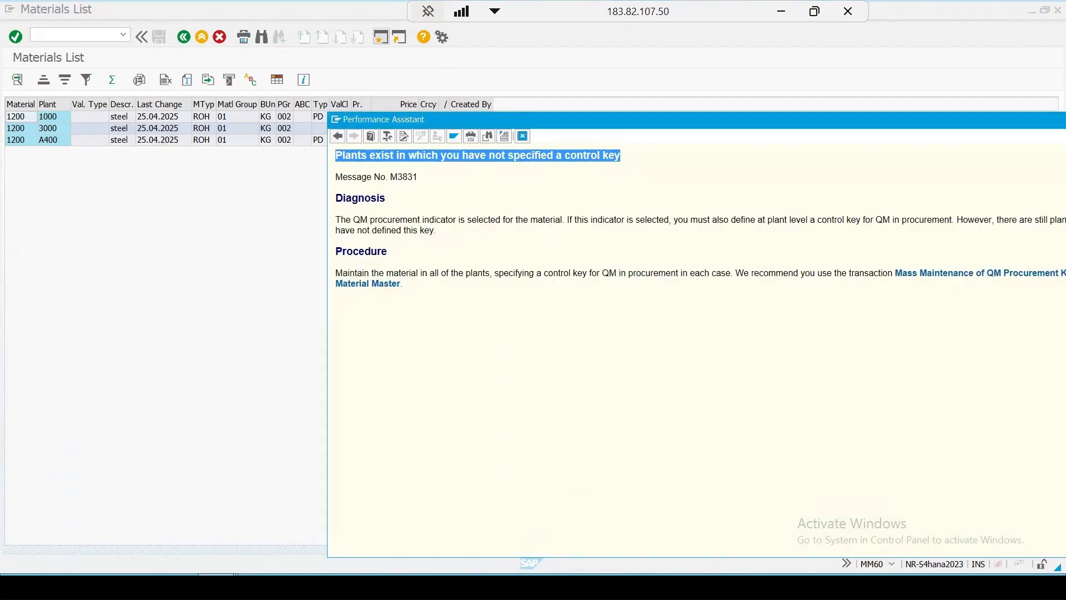
pyautogui.moveTo(336, 552)
pyautogui.click(379, 529)
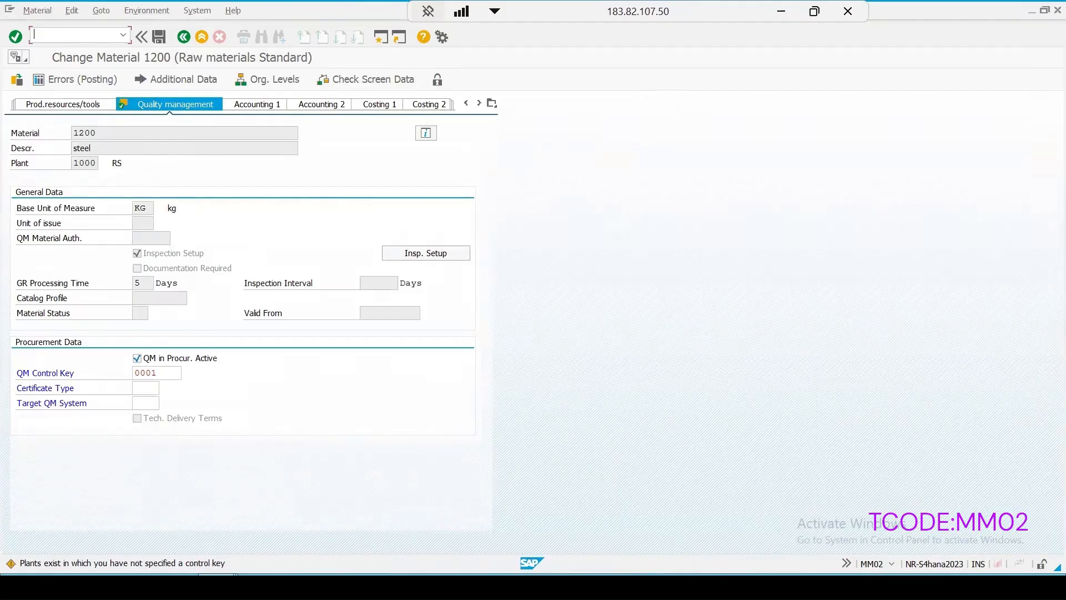
# Step: Open Mass Maintenance of QM Procurement Keys in the Material Master from the message's long text and display the session's transaction details
pyautogui.hotkey('alt', 'Tab')
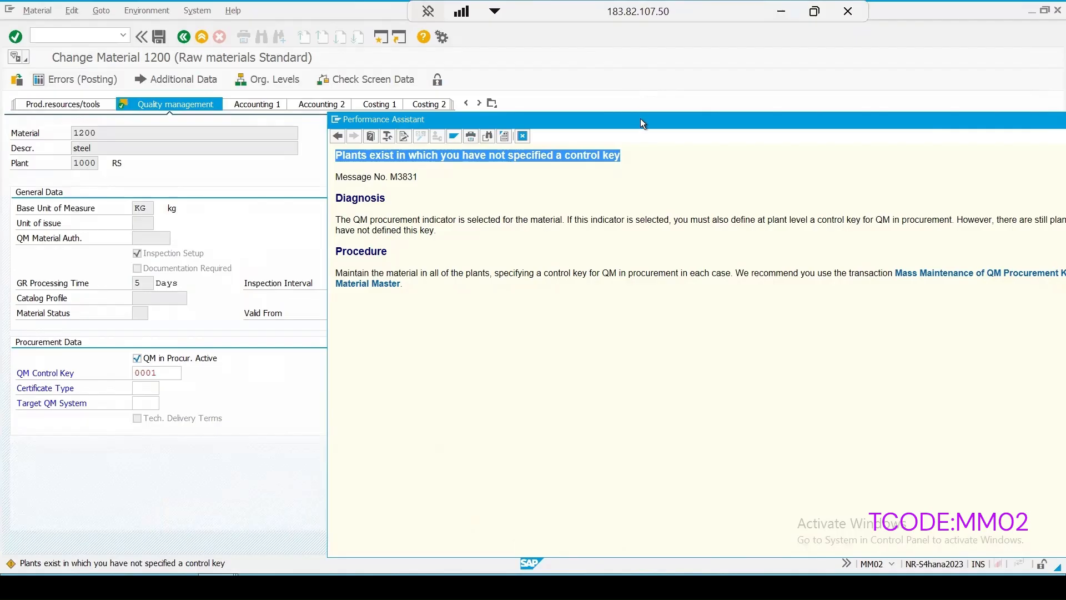
pyautogui.moveTo(641, 118); pyautogui.dragTo(486, 118)
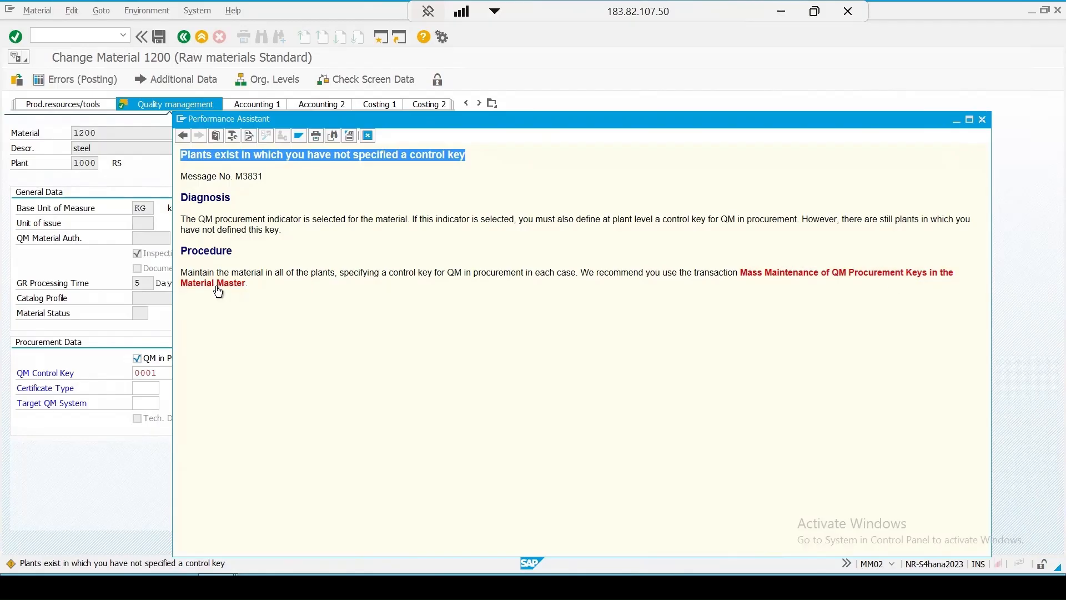
pyautogui.click(782, 276)
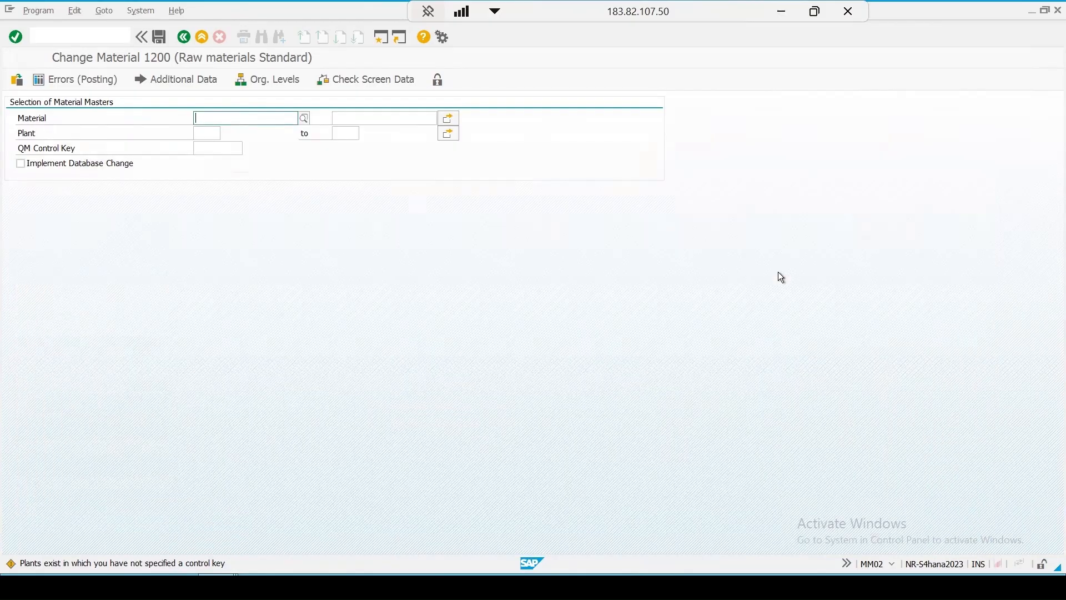
pyautogui.click(892, 565)
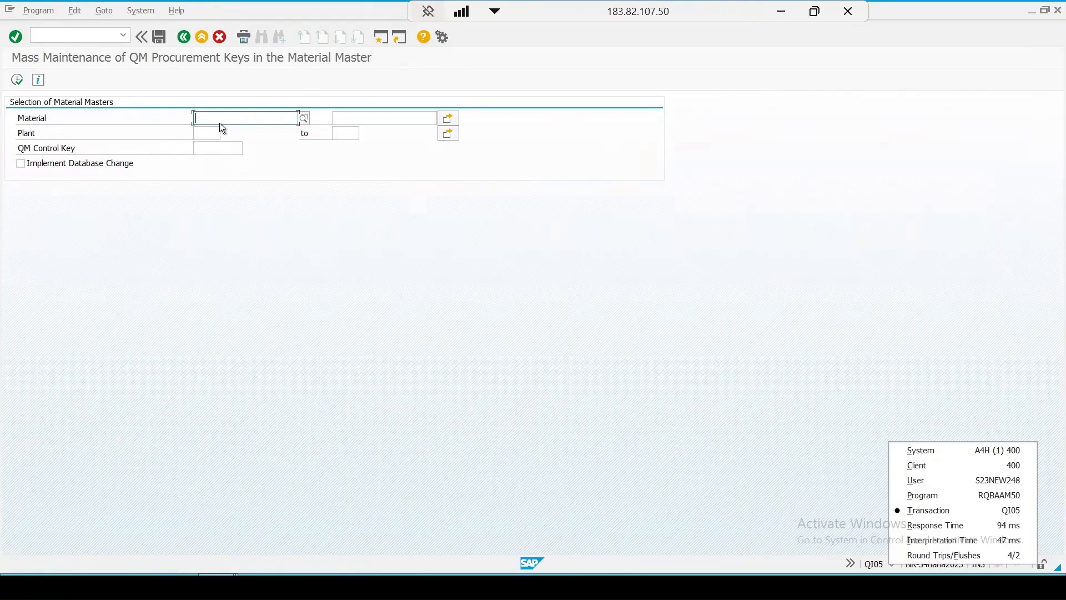
# Step: Return from mass maintenance to Change Material, close the message's long text and save material 1200 for plant 1000, accepting the warning
pyautogui.click(184, 40)
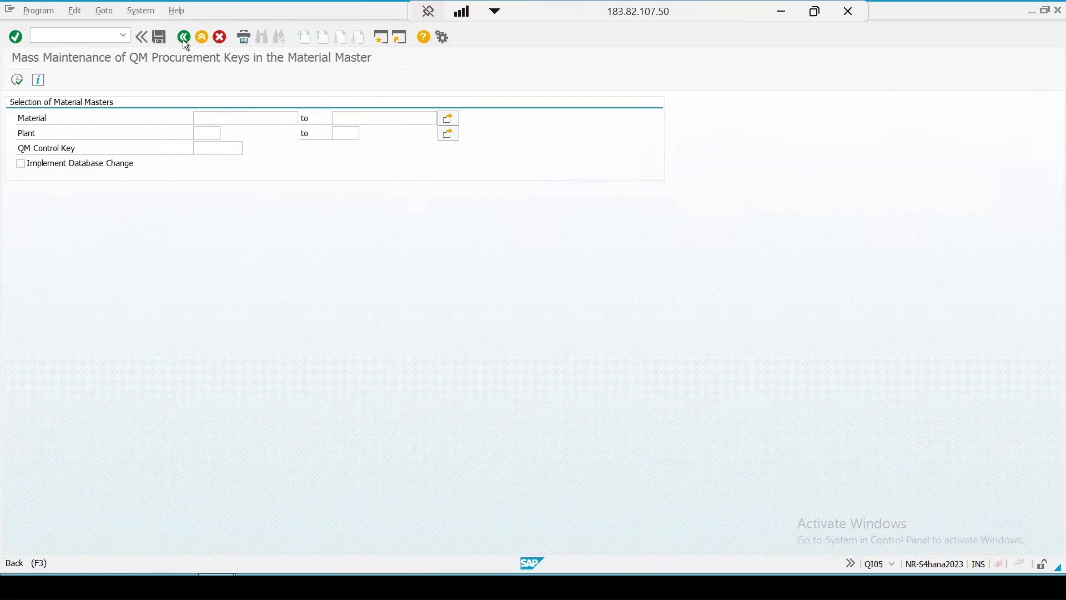
pyautogui.click(982, 119)
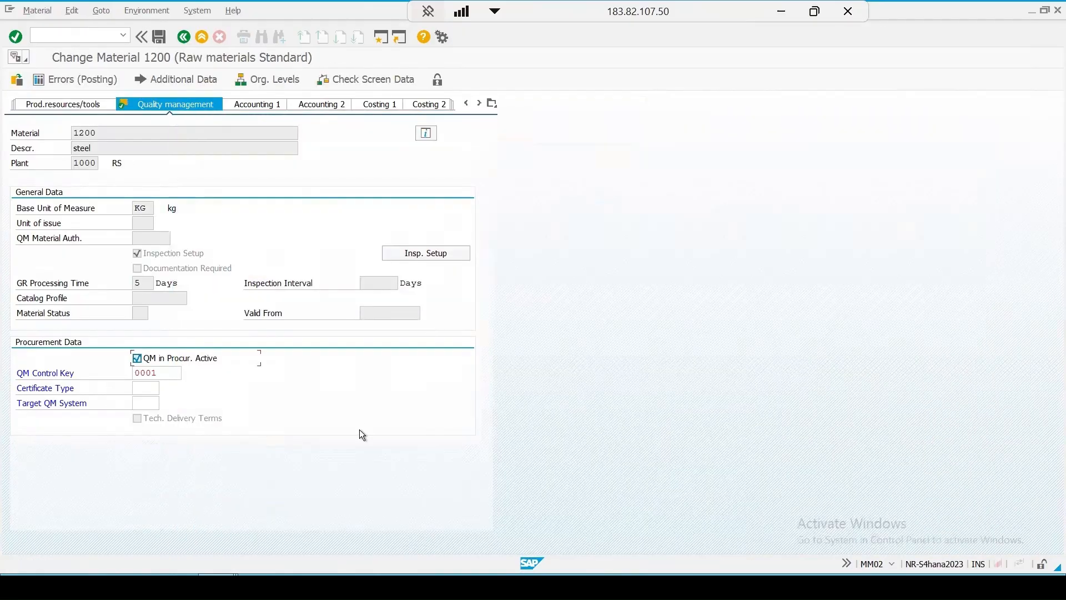
pyautogui.click(160, 38)
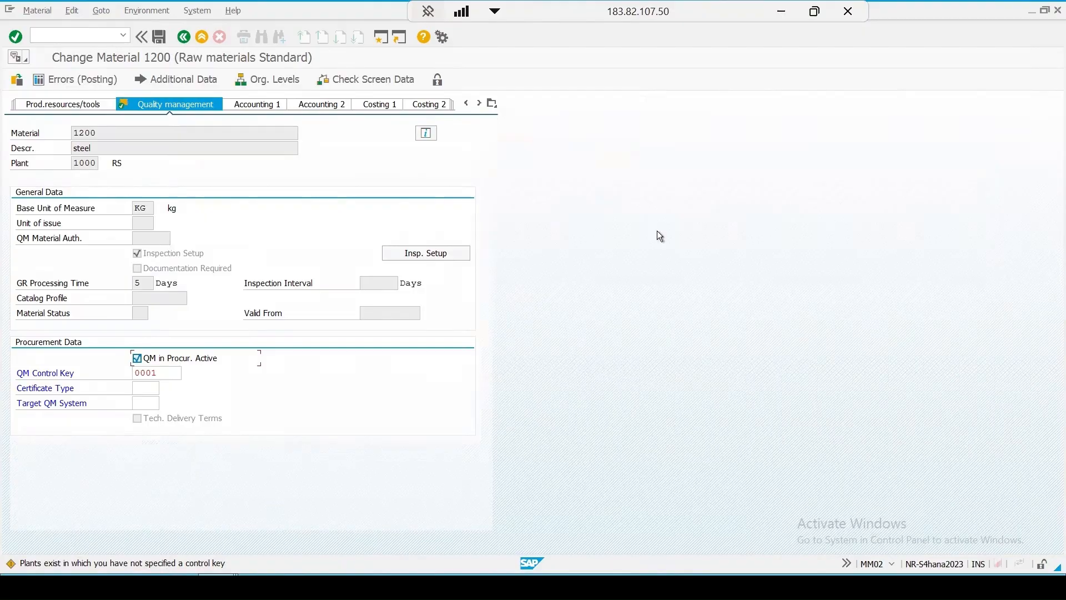
pyautogui.press('Return')
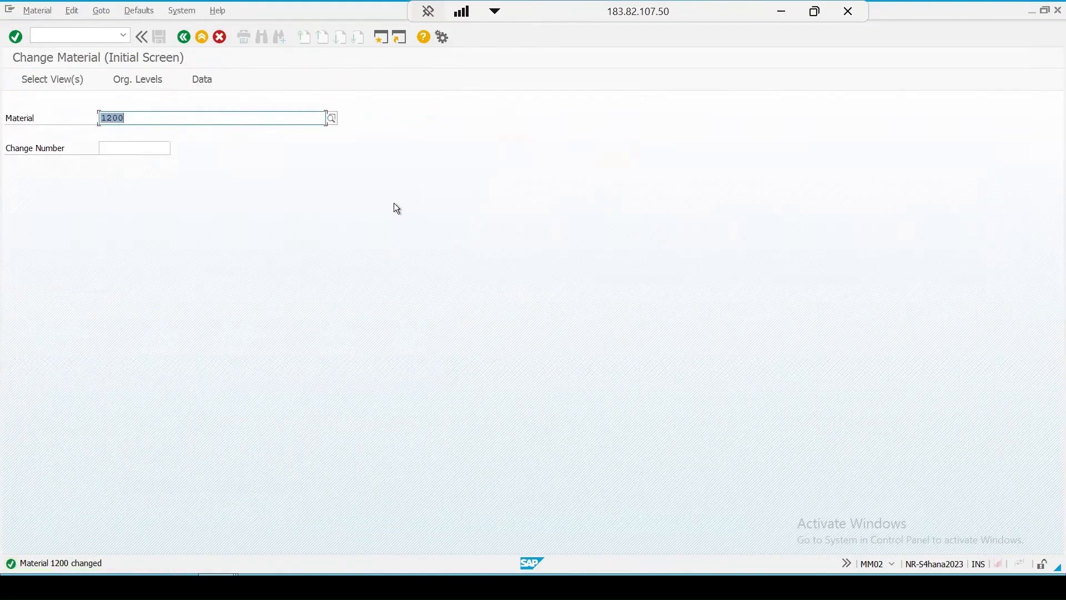
# Step: Check the Quality Management view of material 1200 for plant 3000 and try to save it without a QM control key
pyautogui.press('Return')
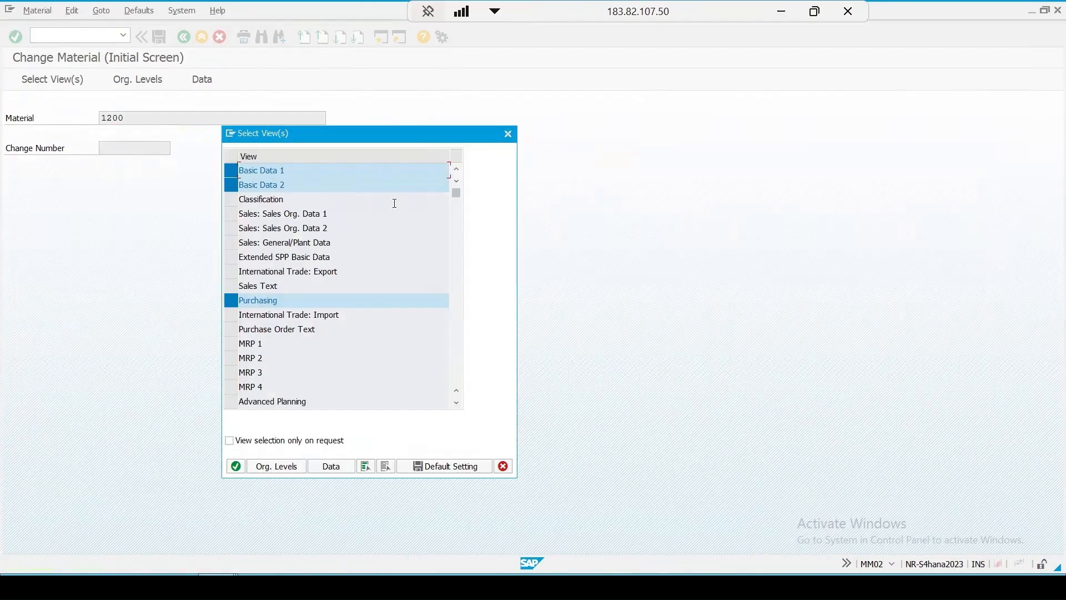
pyautogui.press('Return')
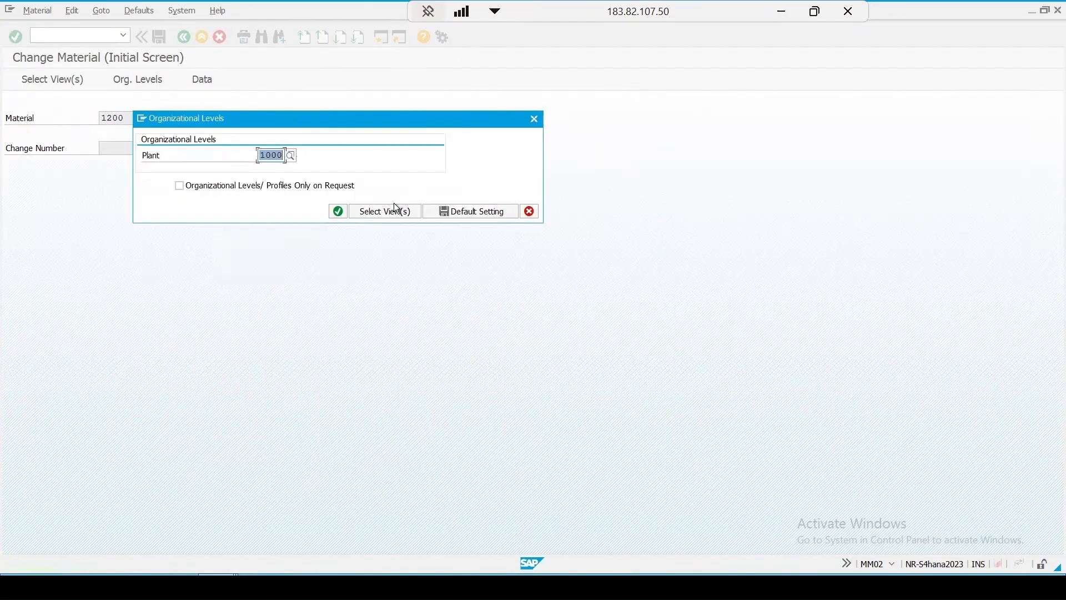
pyautogui.write('1000')
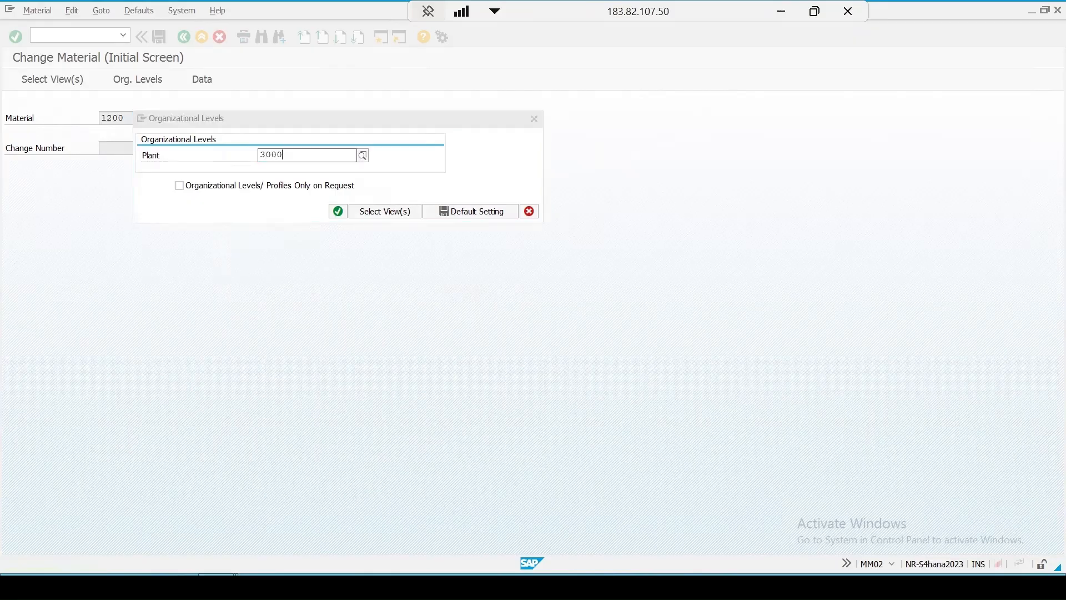
pyautogui.press('Return')
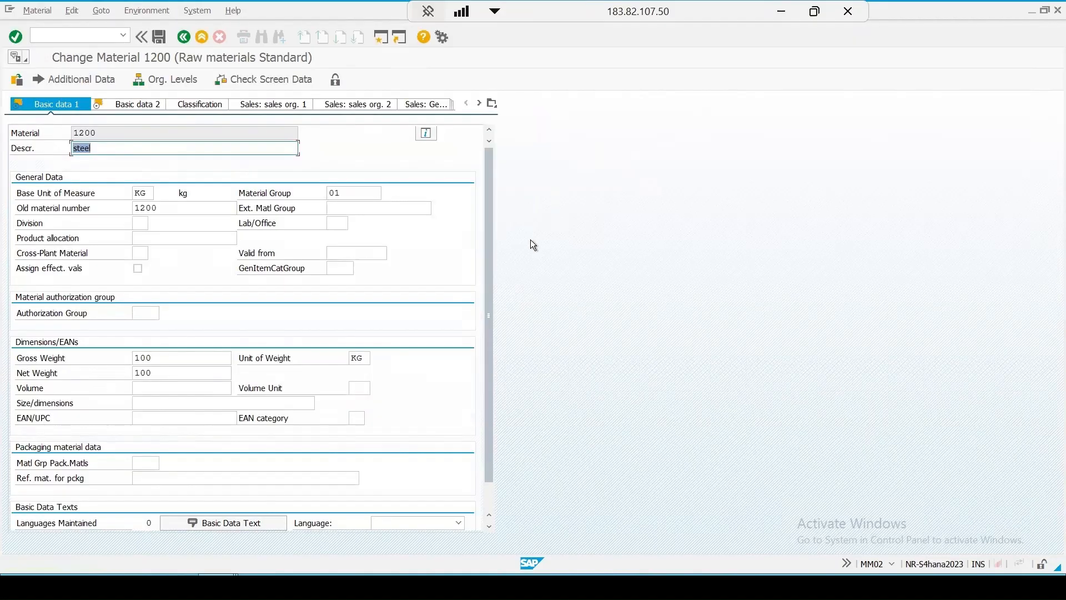
pyautogui.click(494, 103)
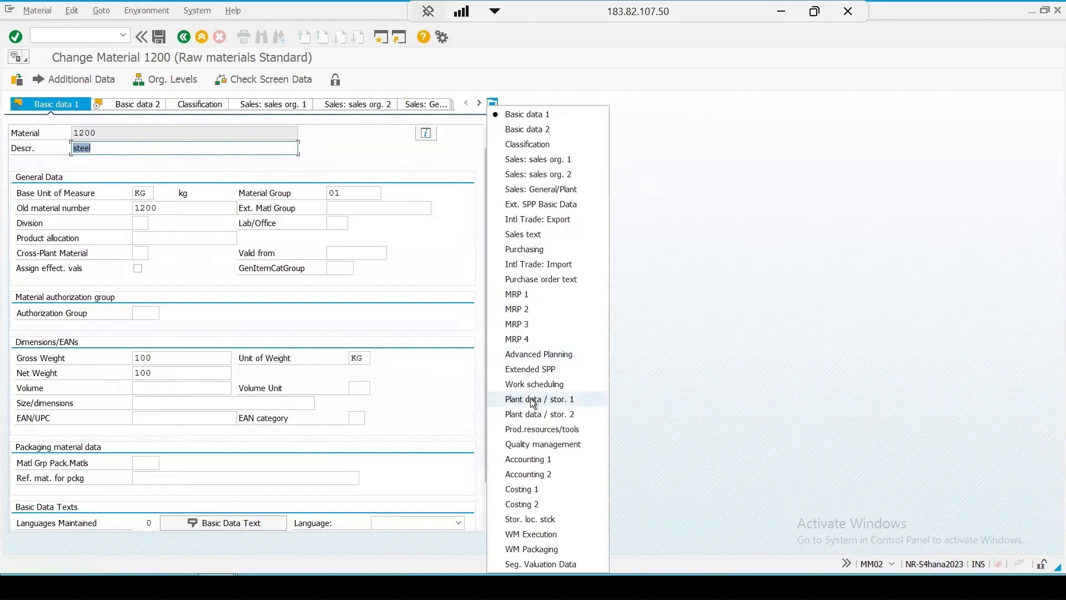
pyautogui.press('Return')
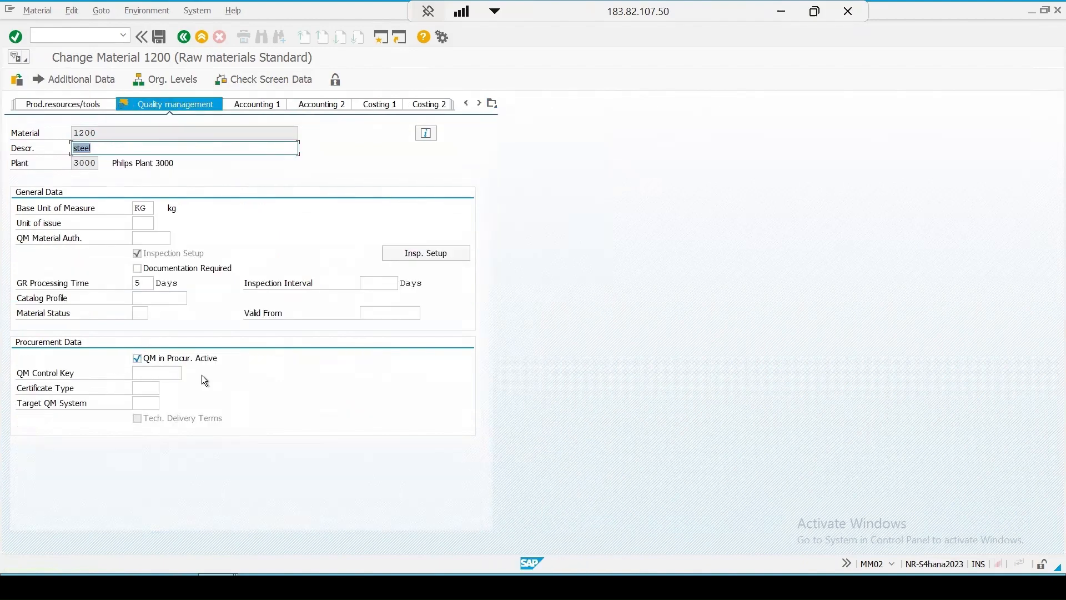
pyautogui.click(159, 37)
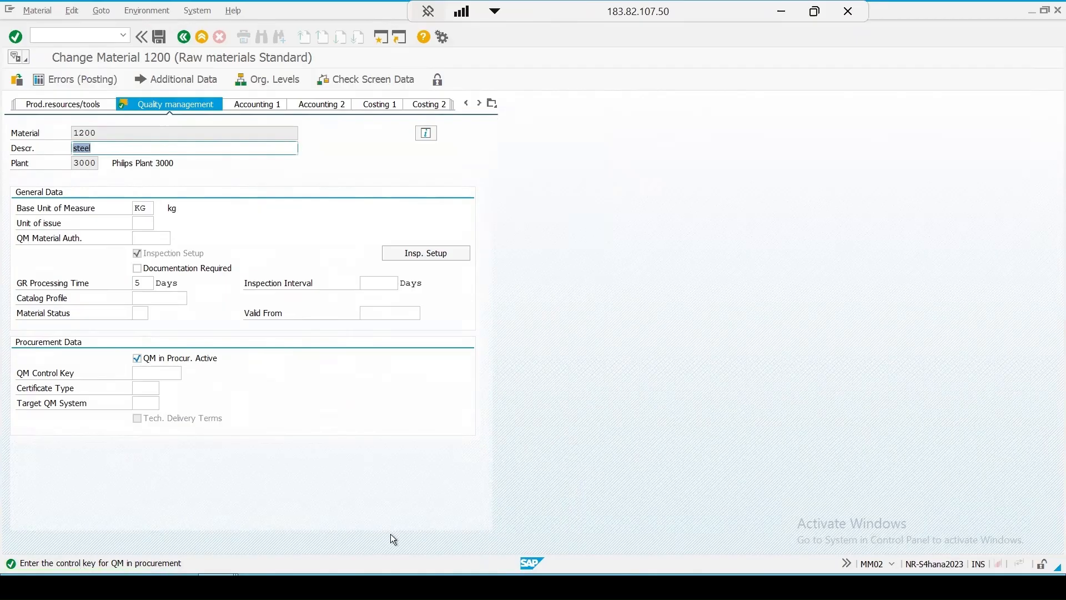
pyautogui.press('Return')
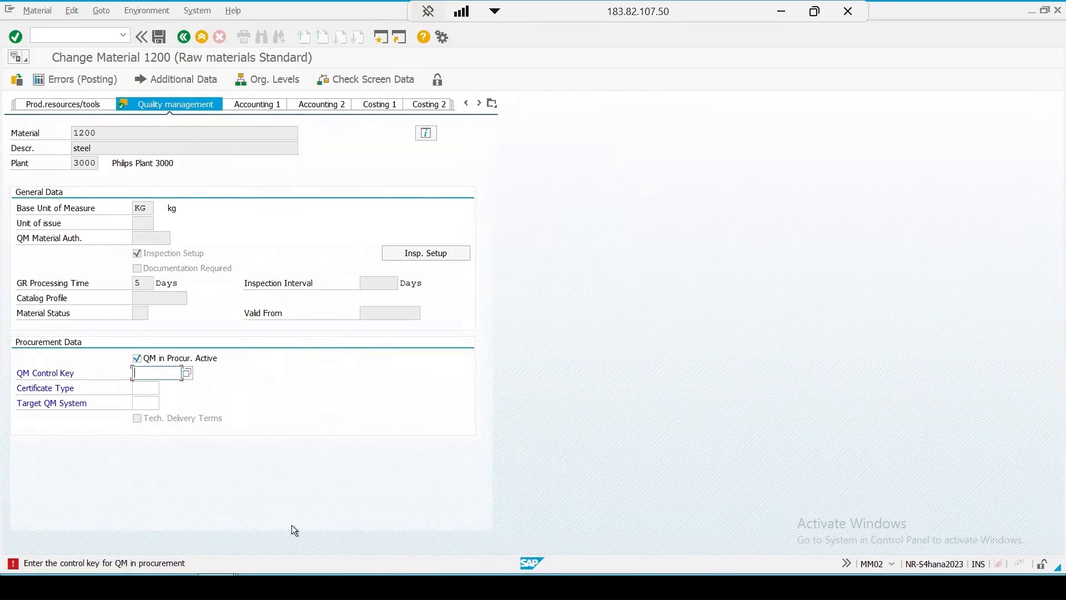
# Step: Leave the material master and start transaction QI05 for mass maintenance of QM procurement keys
pyautogui.click(53, 34)
pyautogui.press('Return')
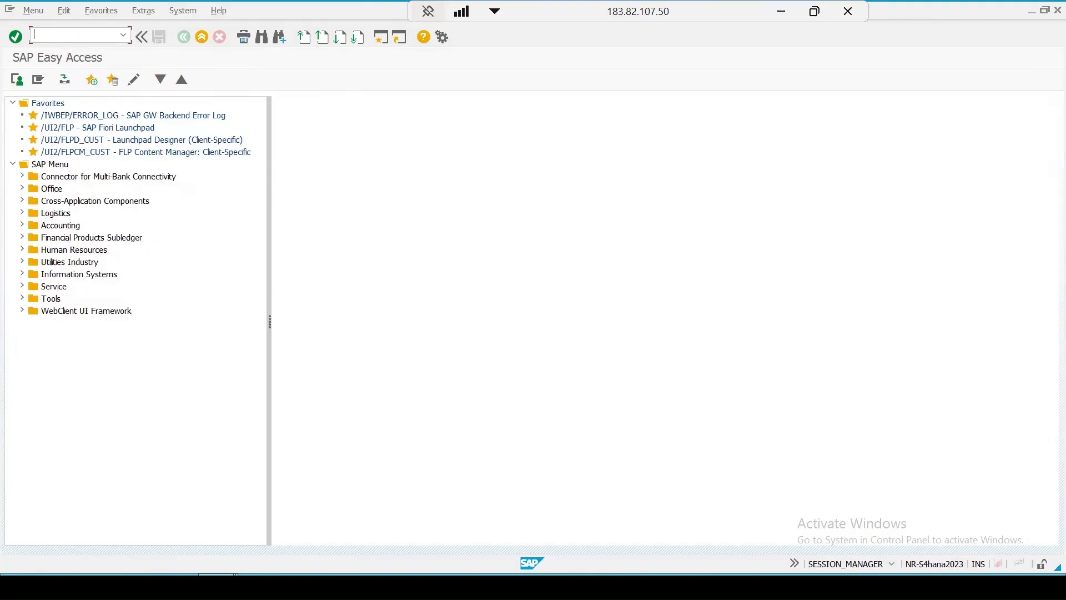
pyautogui.write('qi05')
pyautogui.press('Return')
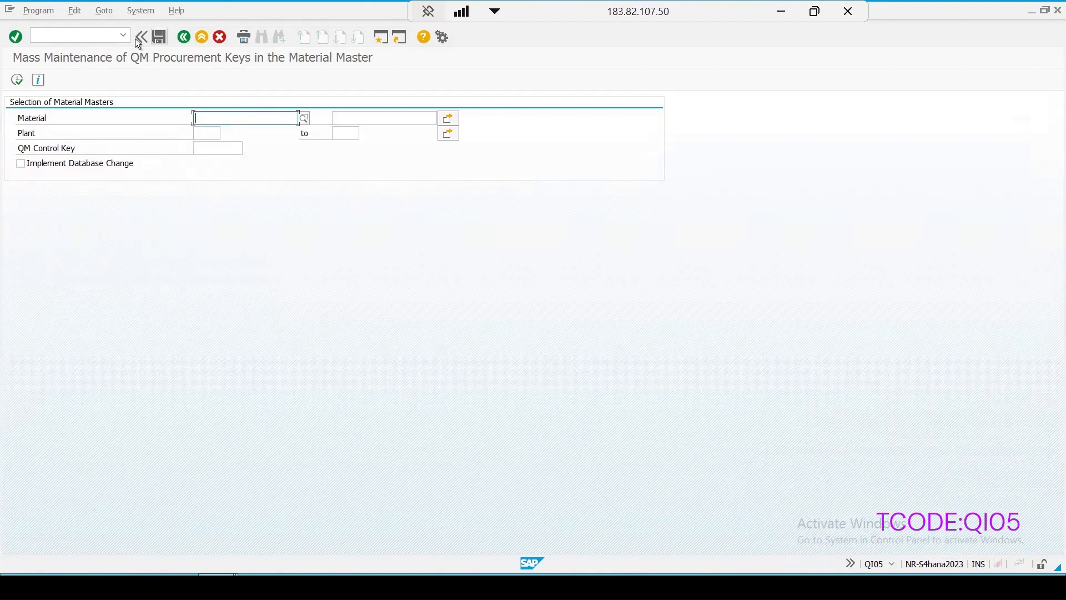
# Step: Restrict the mass maintenance selection to material 1200 using the suggested match
pyautogui.write('12')
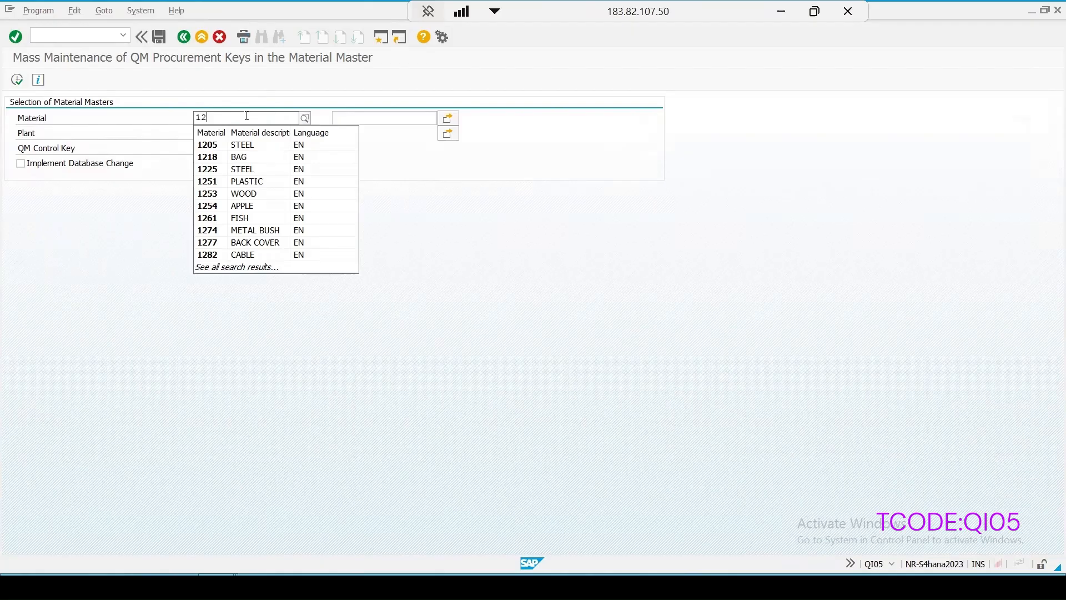
pyautogui.write('0')
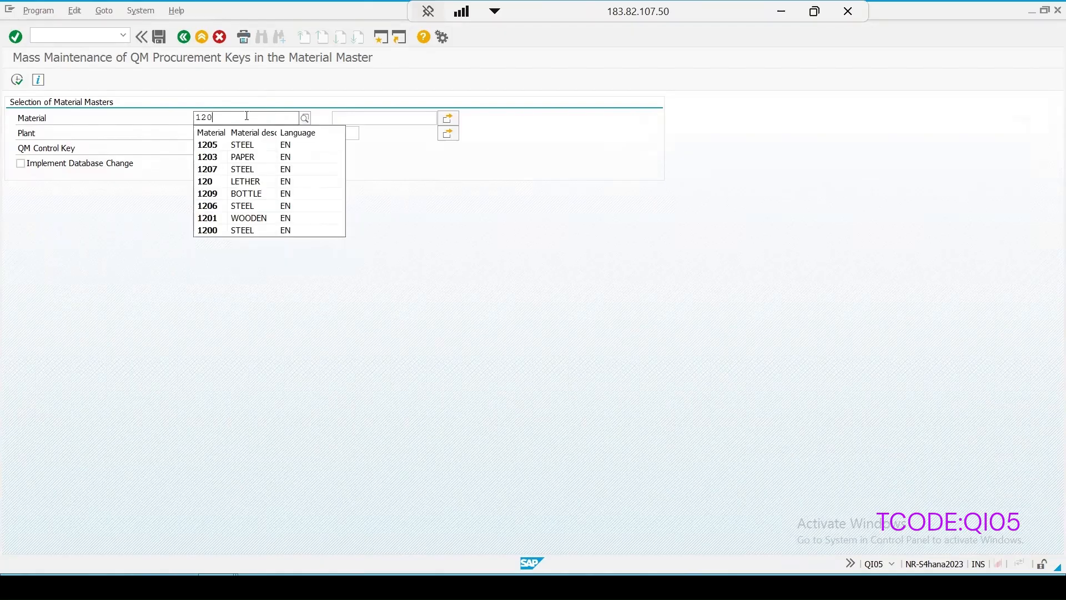
pyautogui.write('0')
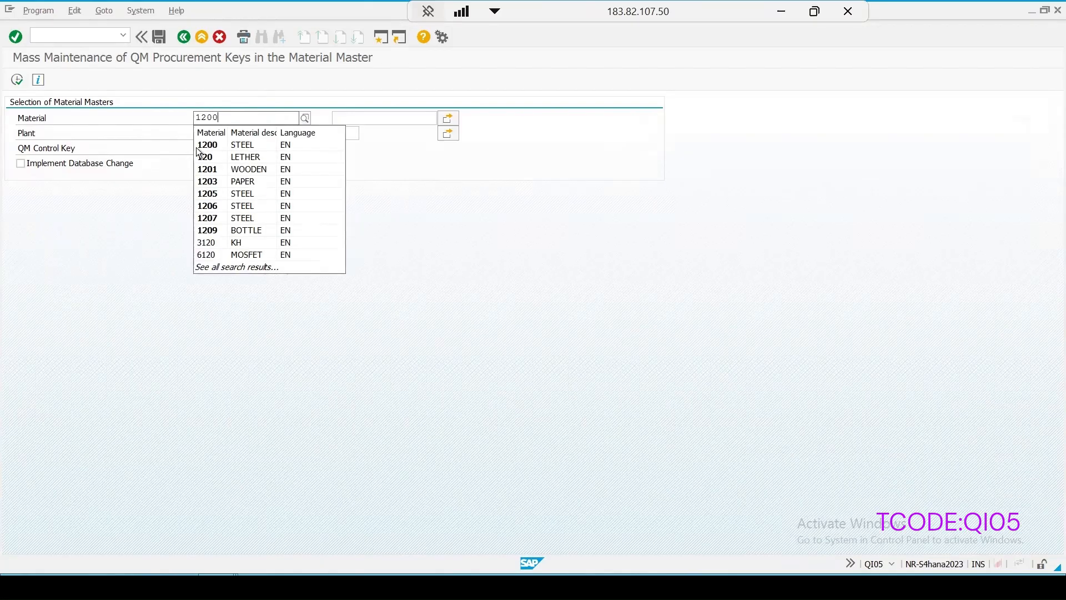
pyautogui.click(207, 146)
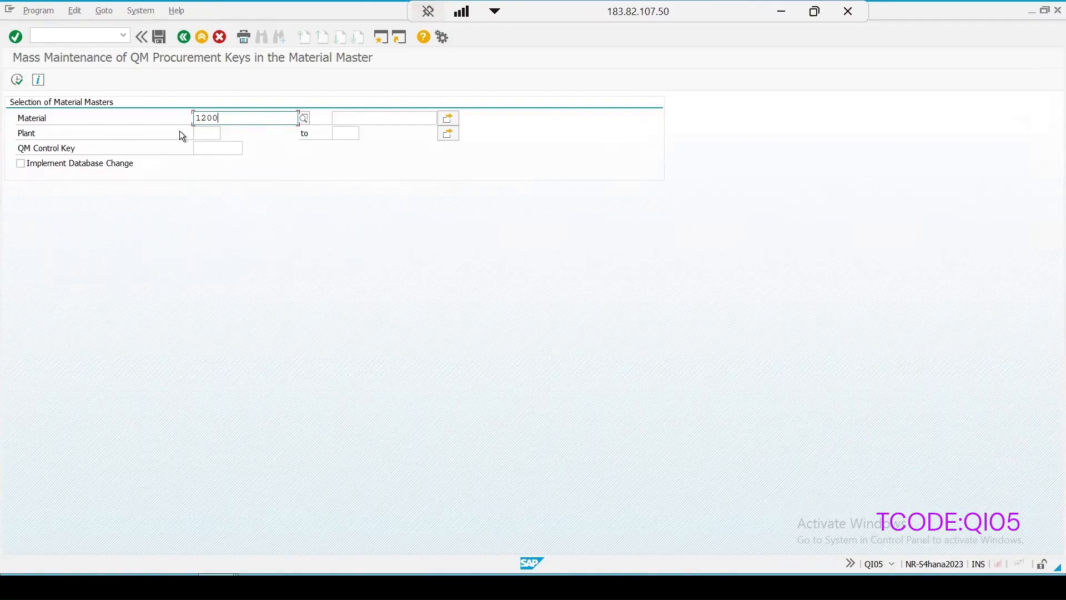
# Step: Set the QM Control Key to 0005 (Supplier Release, Certificate) from the list of possible entries
pyautogui.click(201, 145)
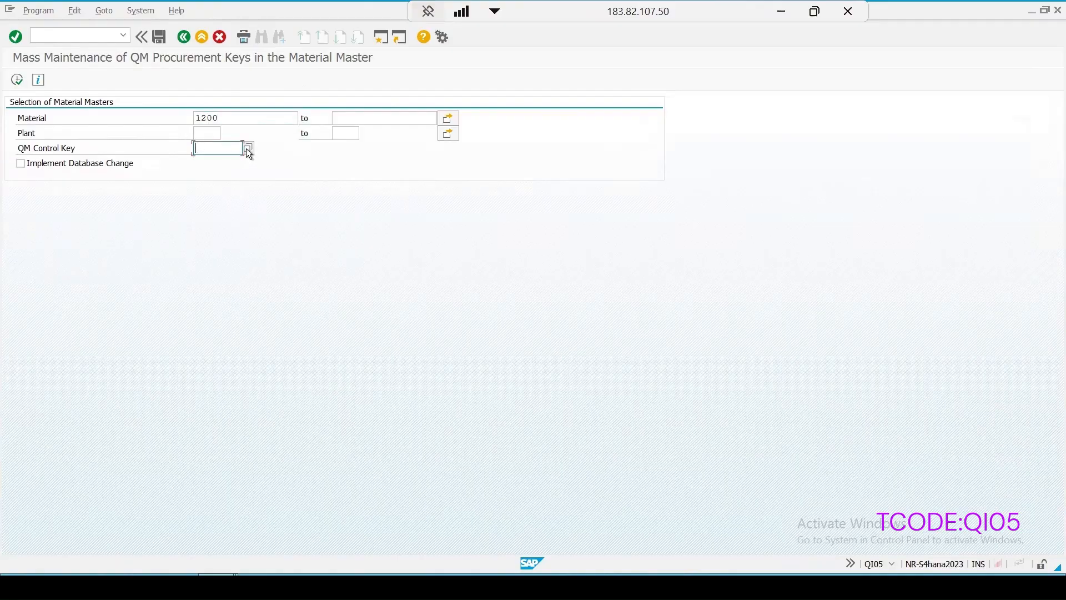
pyautogui.click(247, 148)
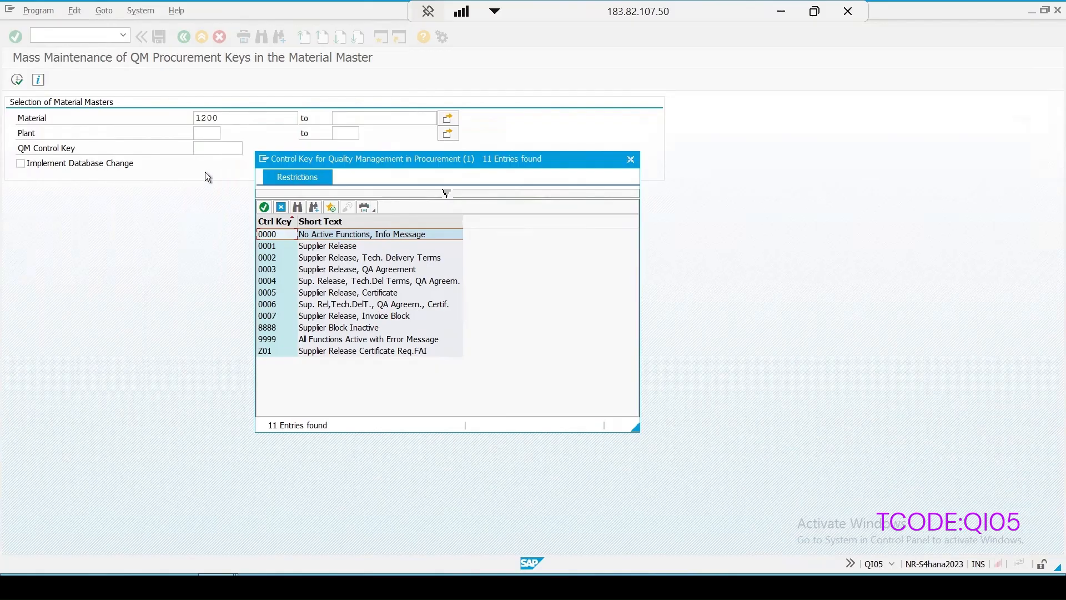
pyautogui.click(272, 294)
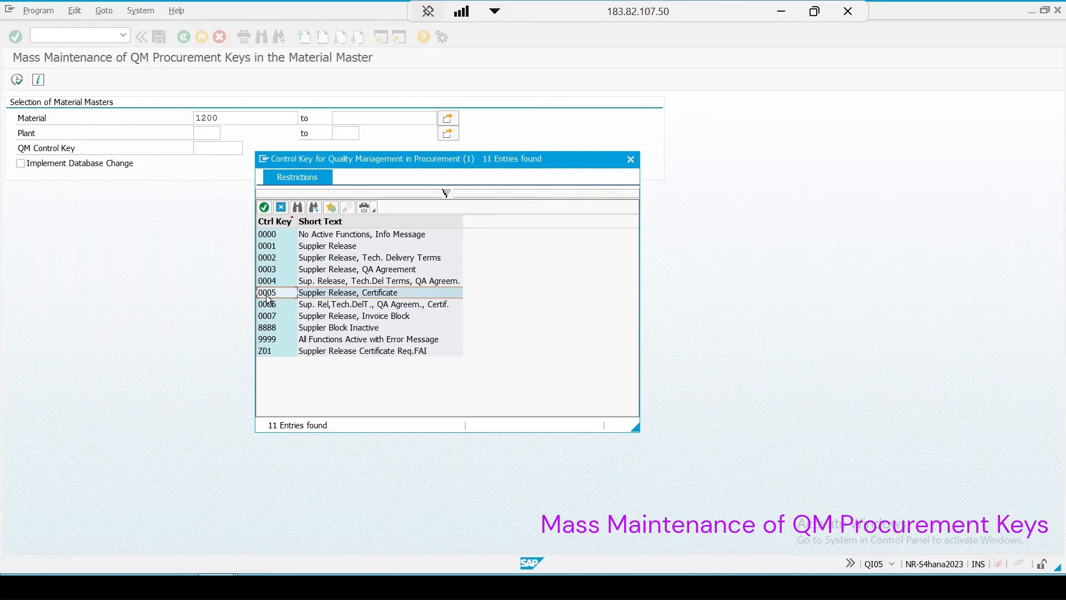
pyautogui.doubleClick(334, 294)
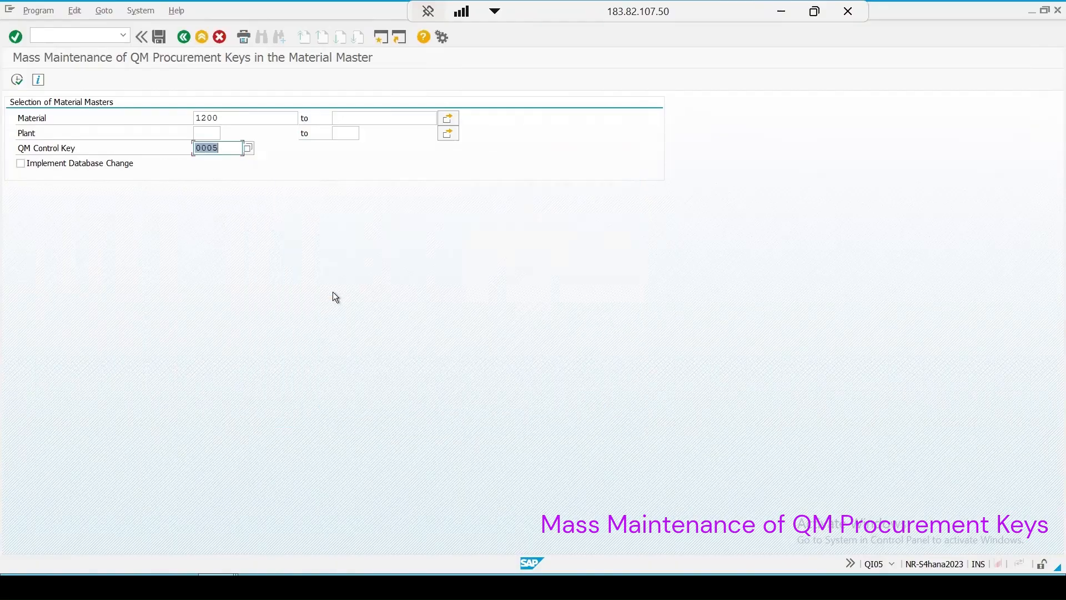
# Step: Enable Implement Database Change, execute the mass maintenance and return from the result list to the selection
pyautogui.click(20, 164)
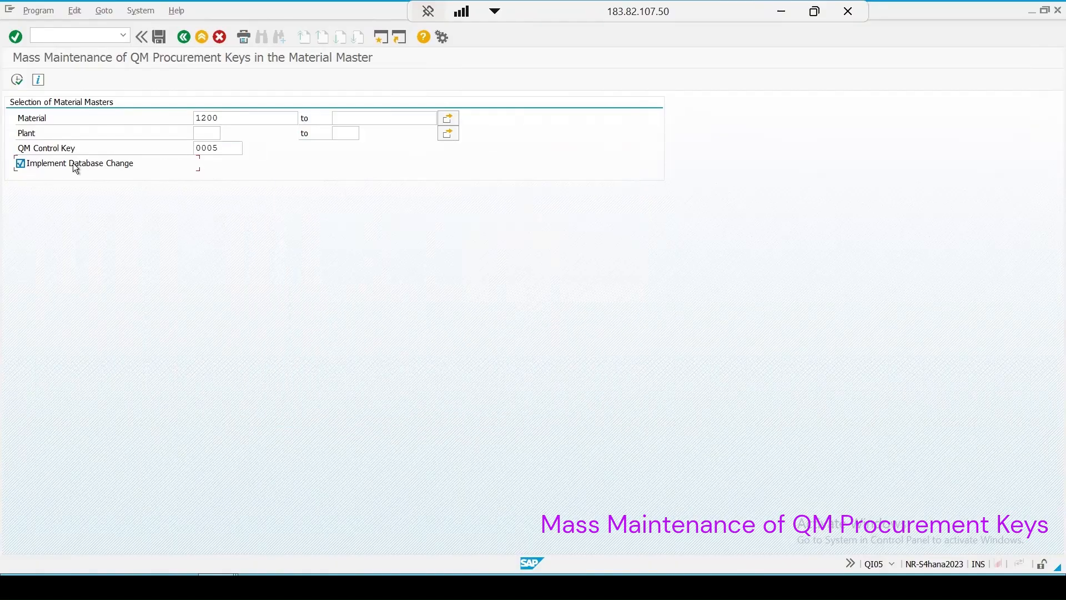
pyautogui.click(17, 80)
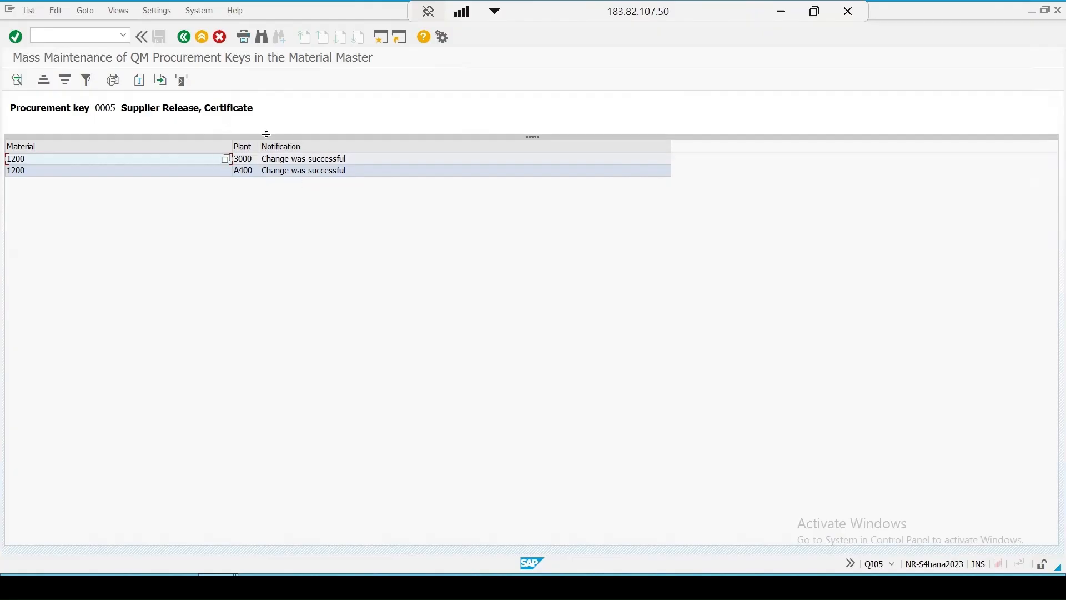
pyautogui.click(183, 37)
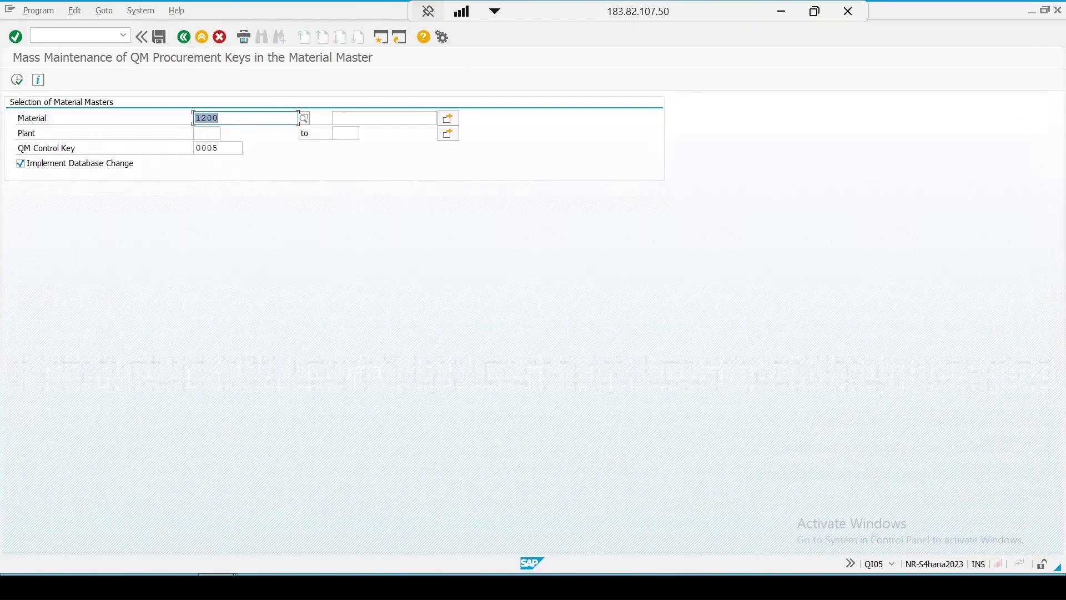
# Step: Start transaction MM02 for changing a material in a new session
pyautogui.click(381, 35)
pyautogui.write('mm')
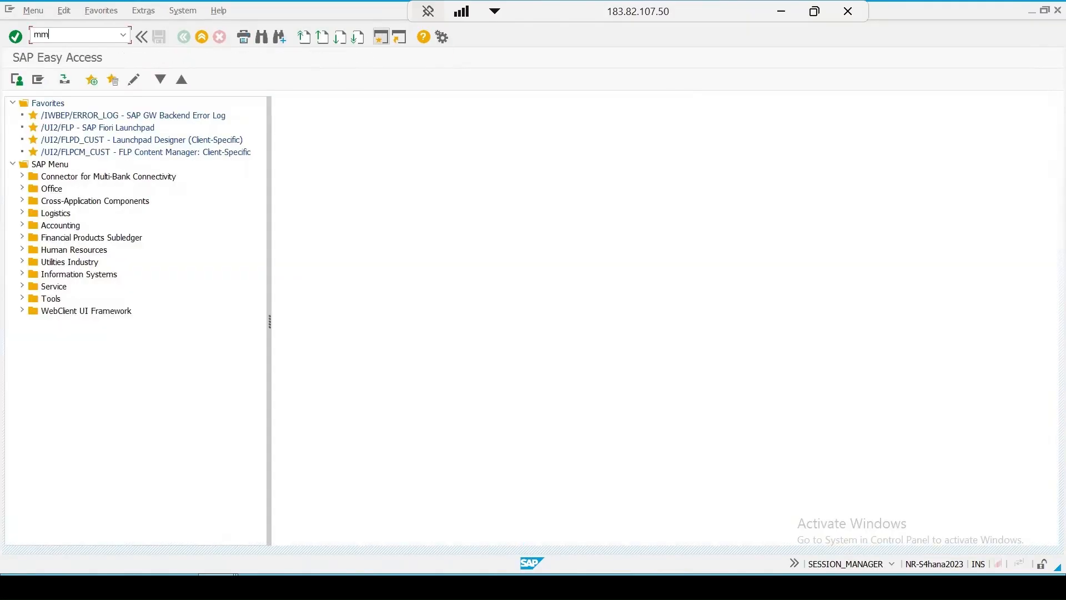
pyautogui.write('02')
pyautogui.press('Return')
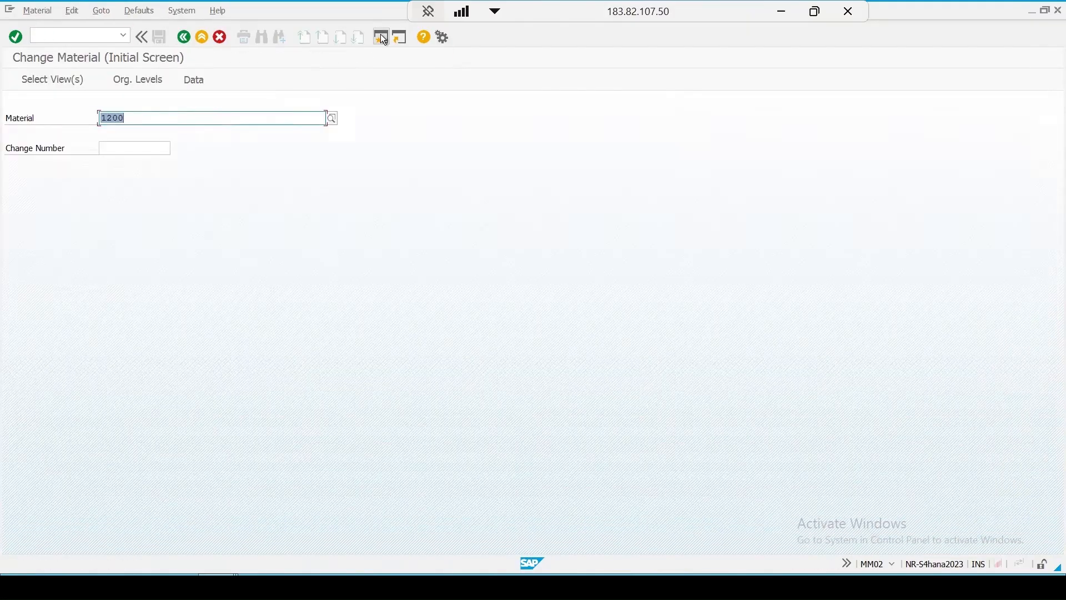
# Step: Open material 1200 for plant 3000 and display its Quality Management view
pyautogui.press('Return')
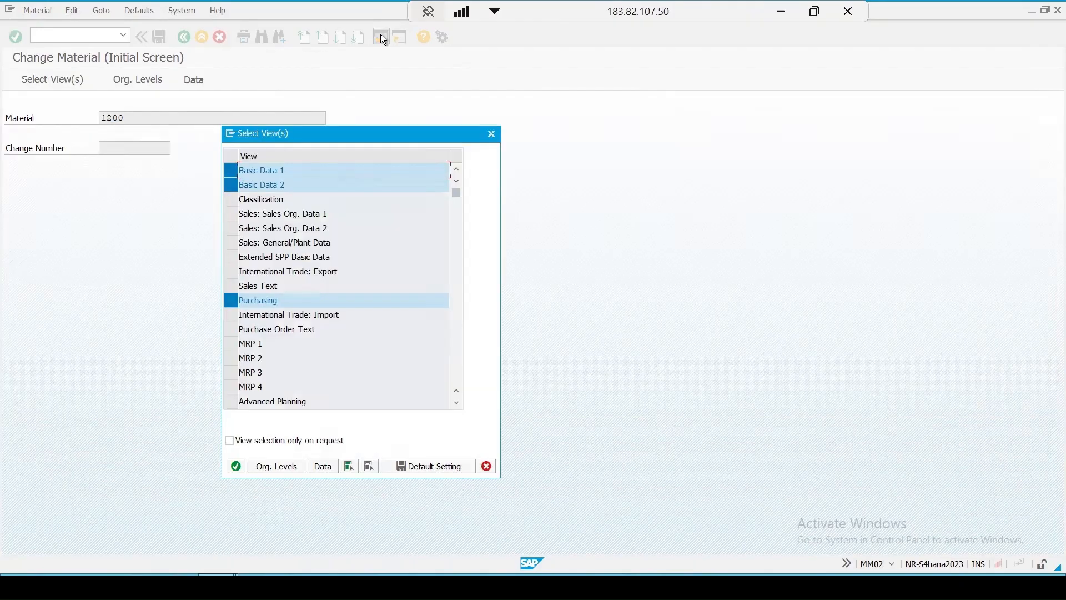
pyautogui.press('Return')
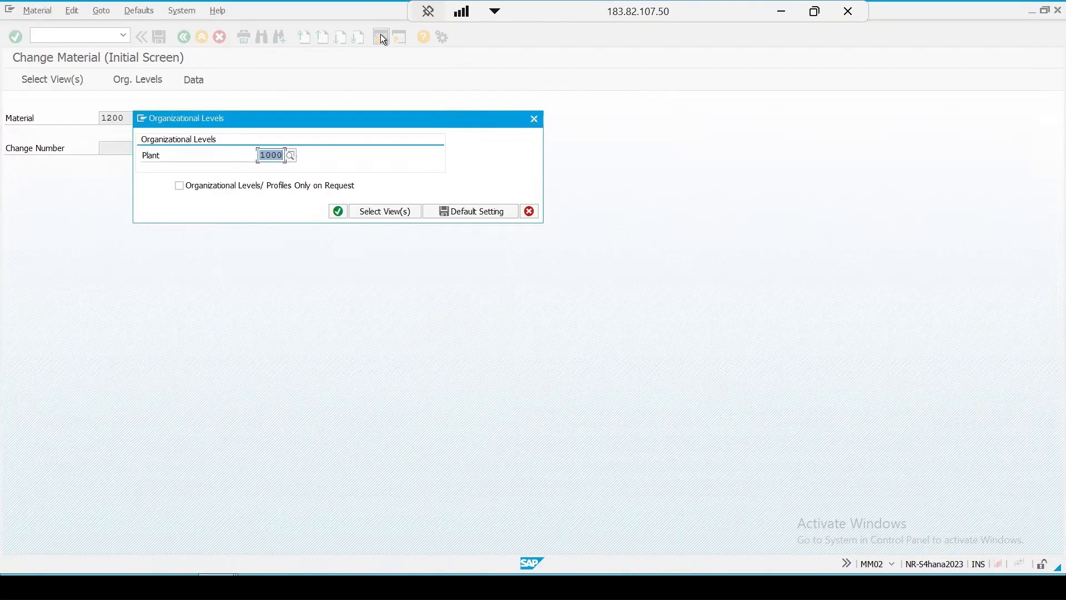
pyautogui.write('3000')
pyautogui.press('Return')
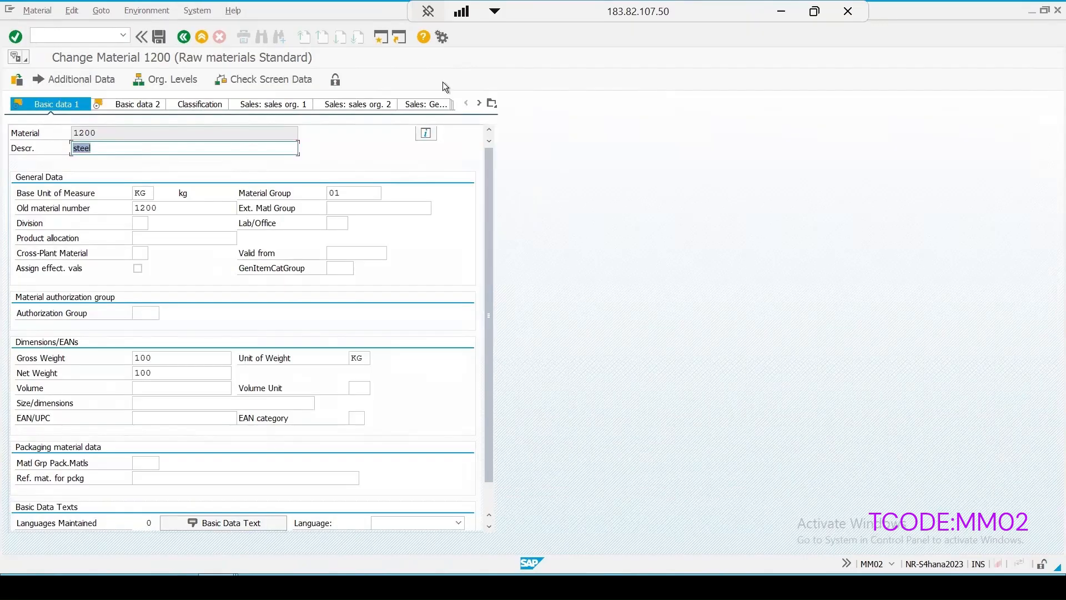
pyautogui.click(492, 104)
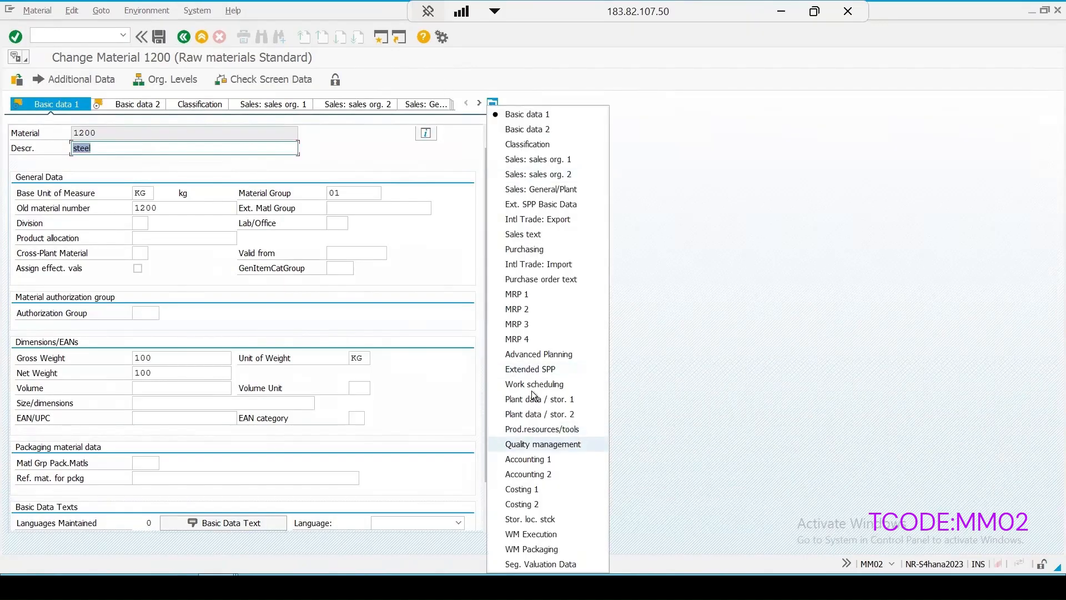
pyautogui.click(543, 444)
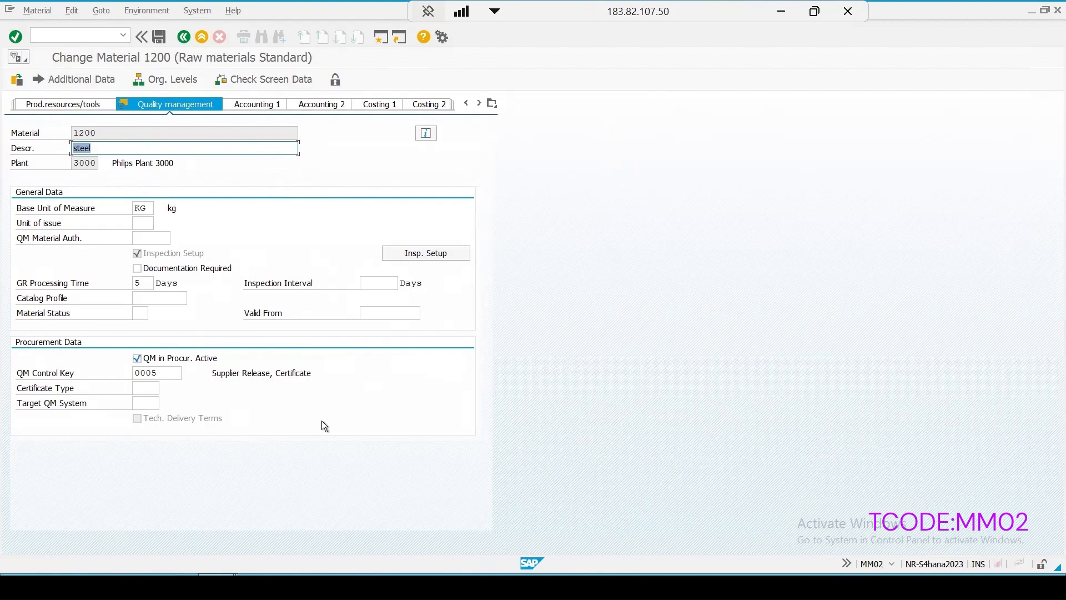
# Step: Try to save the material for plant 3000, read the error message's long text and close it
pyautogui.click(160, 36)
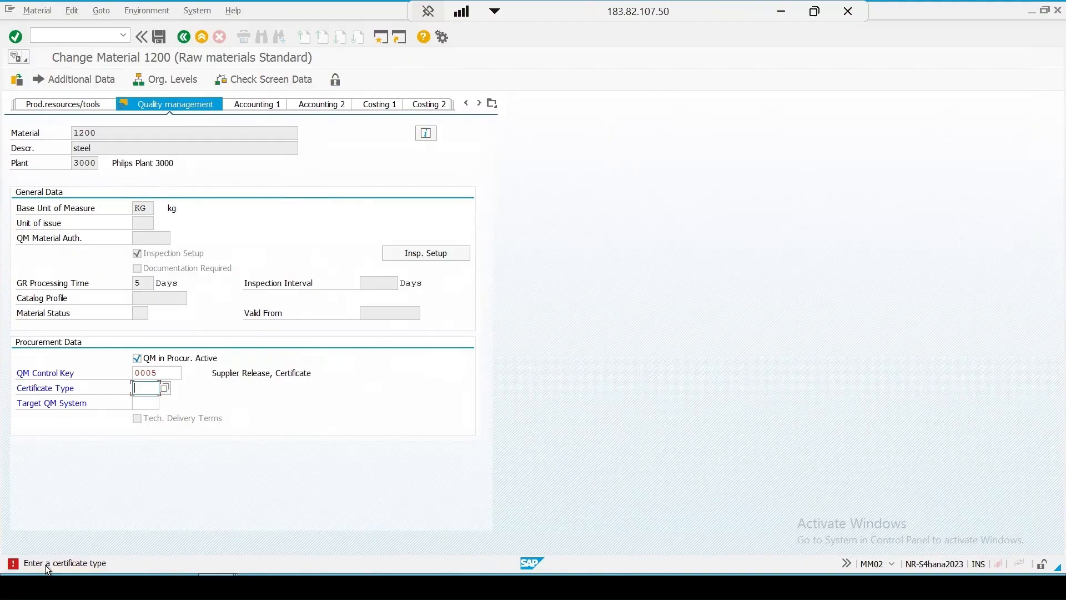
pyautogui.doubleClick(68, 565)
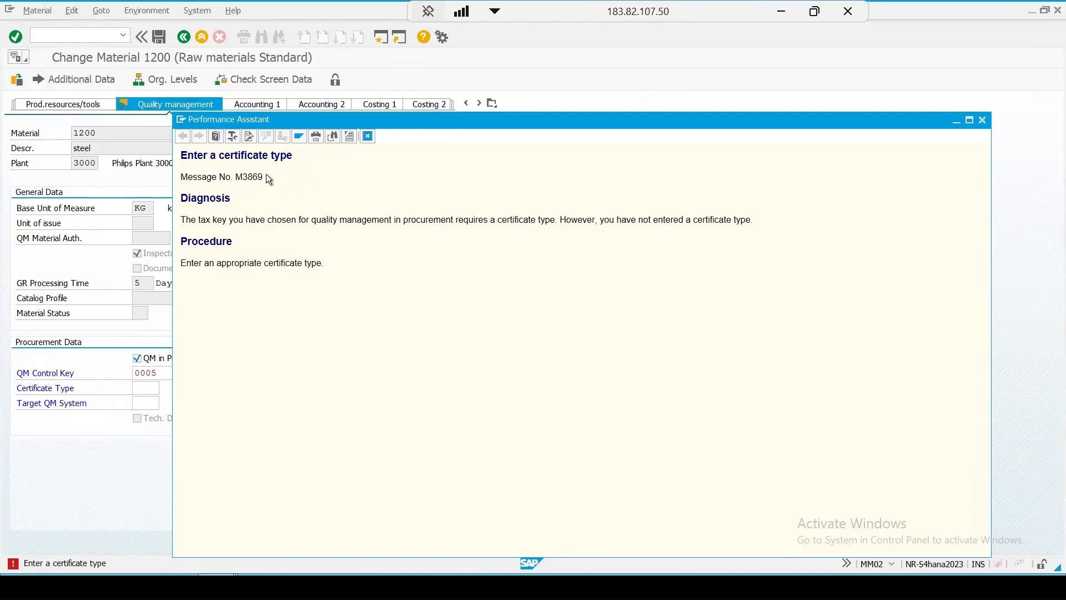
pyautogui.click(985, 120)
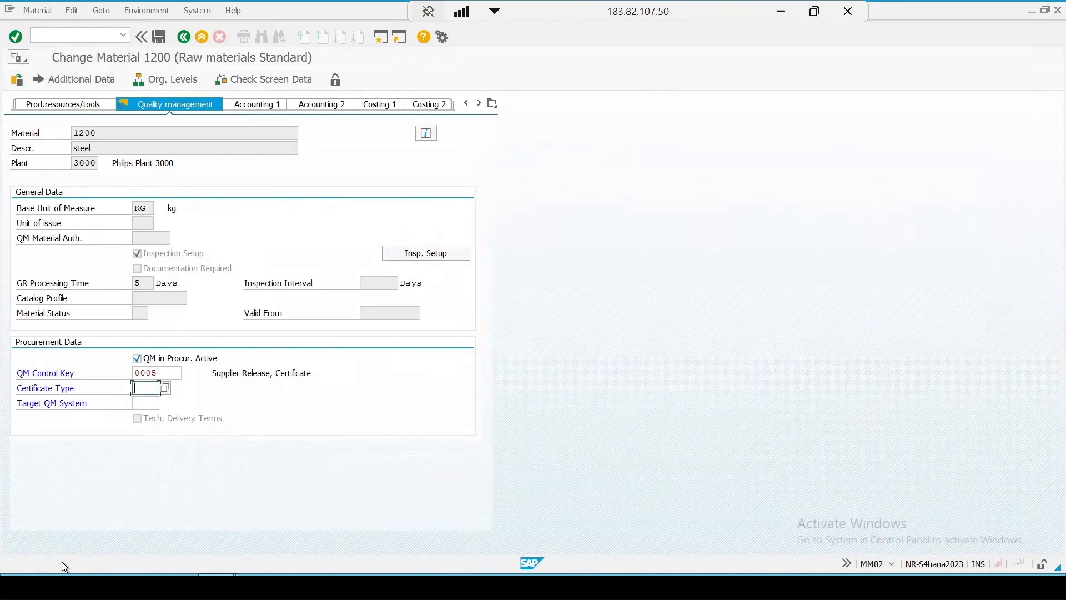
# Step: Set the certificate type to E21 for material 1200 in plant 3000 and save the material
pyautogui.click(165, 387)
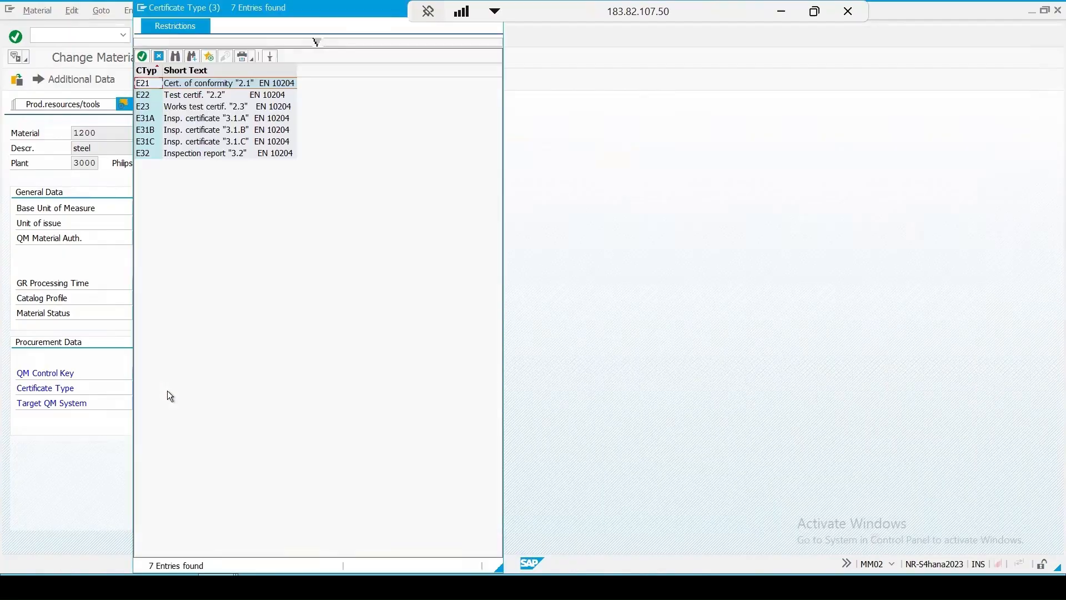
pyautogui.doubleClick(144, 84)
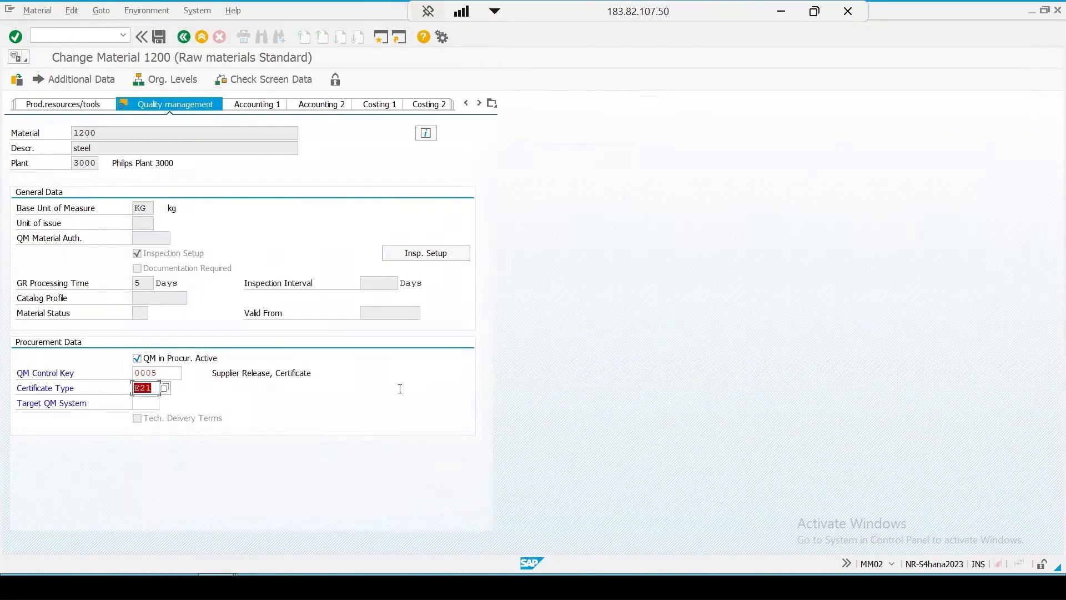
pyautogui.hotkey('ctrl', 's')
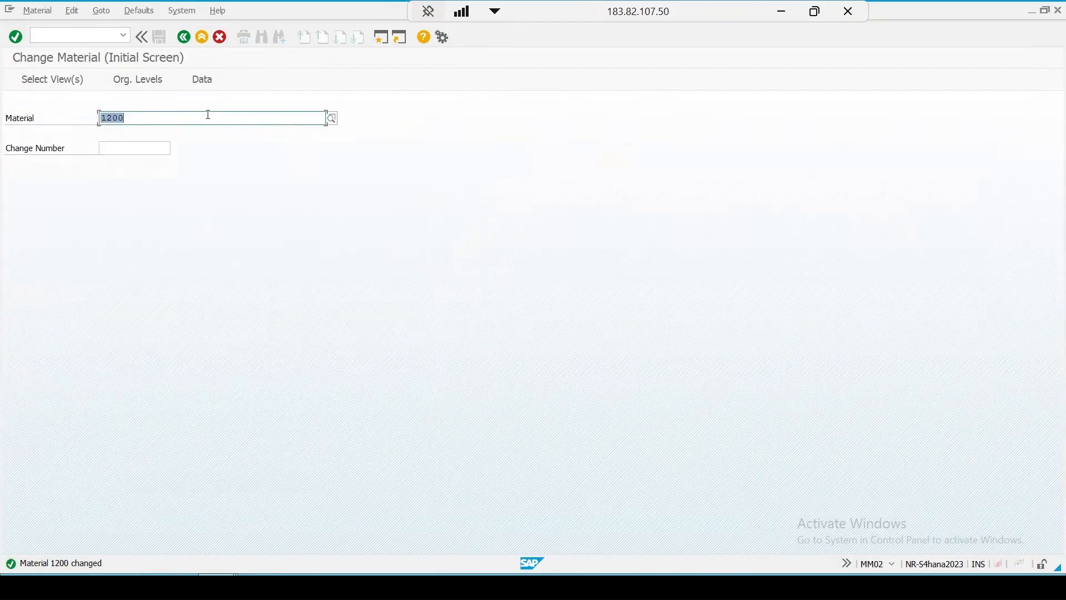
# Step: Reopen material 1200 for plant 1000 and check the QM control key's description in the Quality Management view
pyautogui.press('Return')
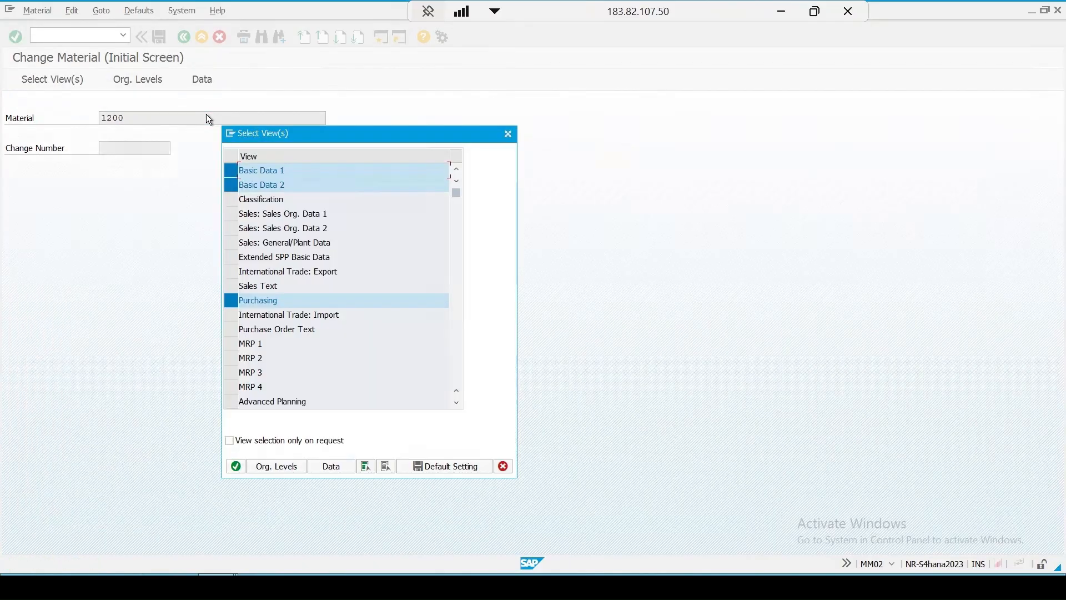
pyautogui.press('Return')
pyautogui.press('Return')
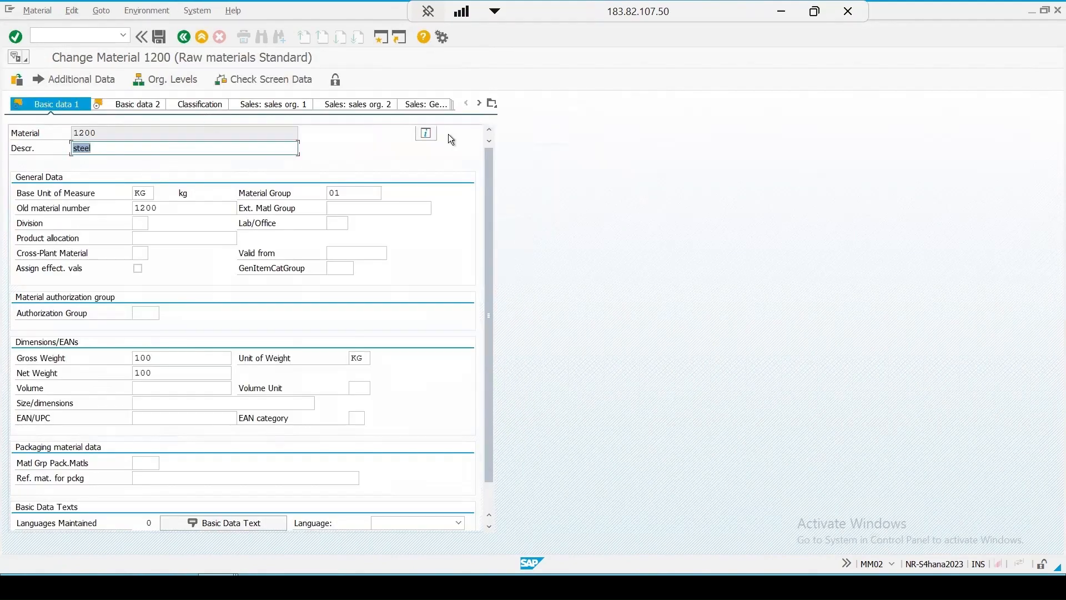
pyautogui.click(493, 103)
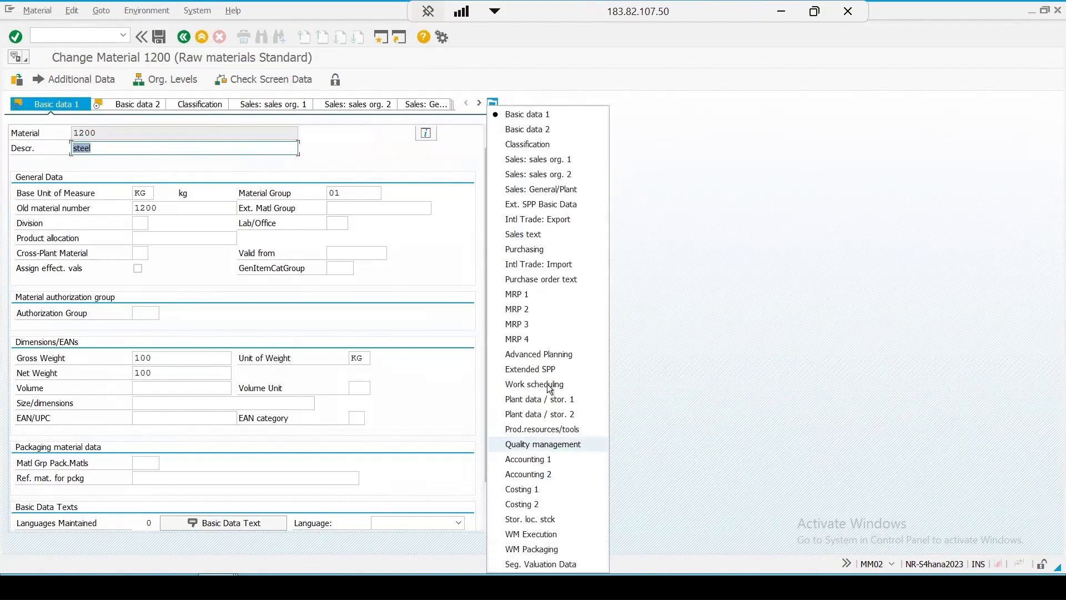
pyautogui.press('Return')
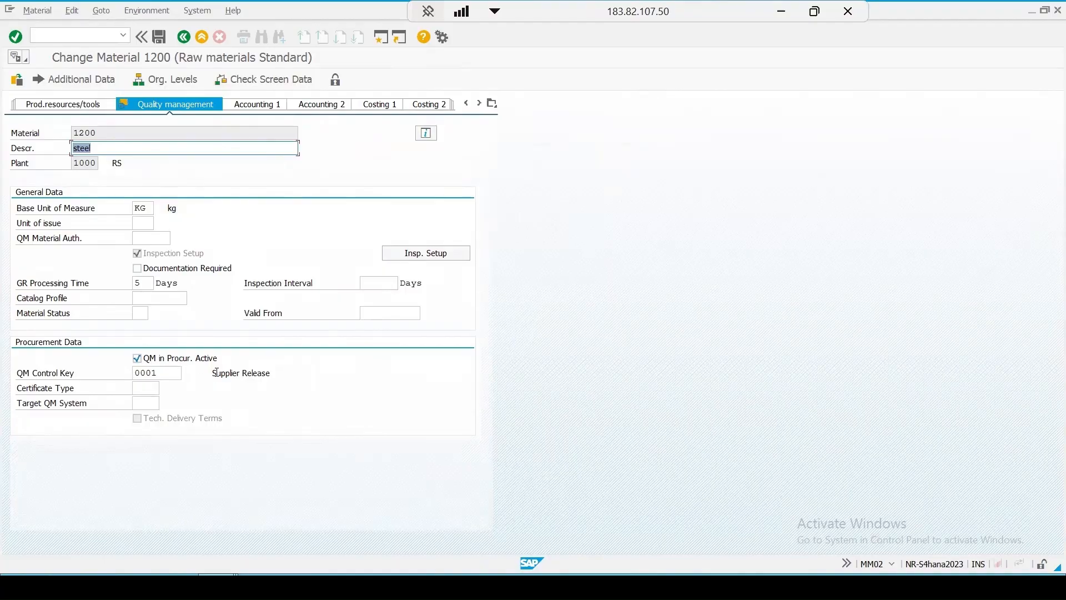
pyautogui.moveTo(214, 373); pyautogui.dragTo(272, 373)
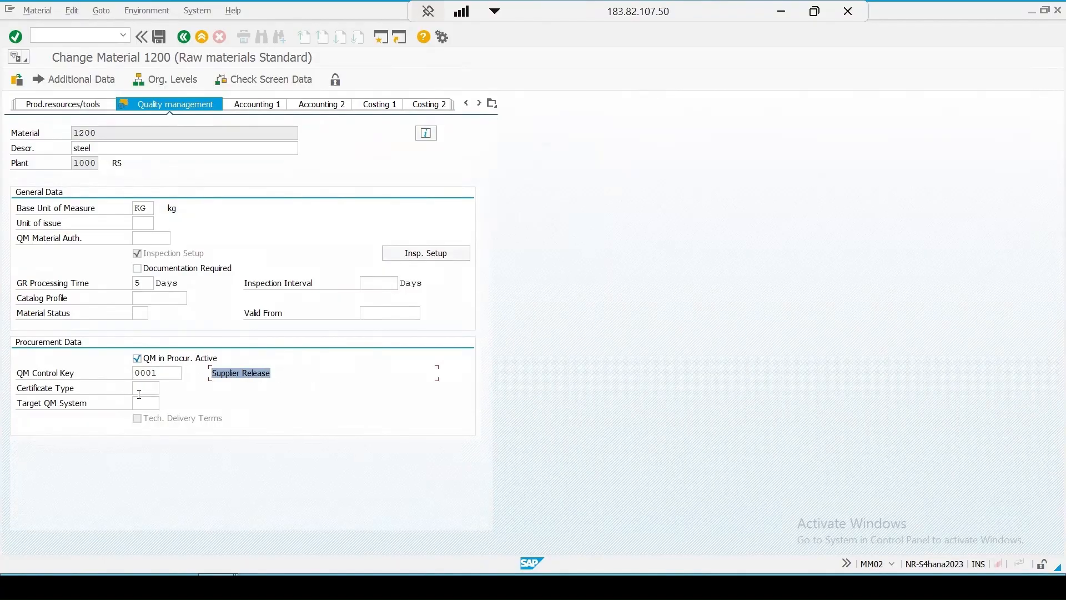
# Step: Review the available QM control keys, close the list without choosing one, and save the material for plant 1000
pyautogui.click(157, 373)
pyautogui.click(188, 373)
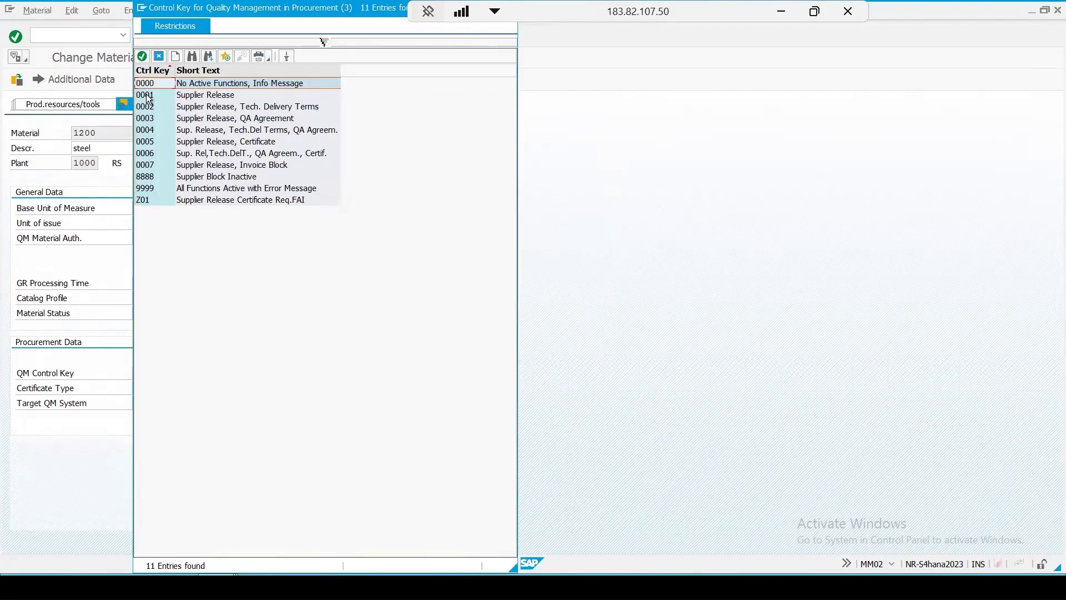
pyautogui.click(149, 98)
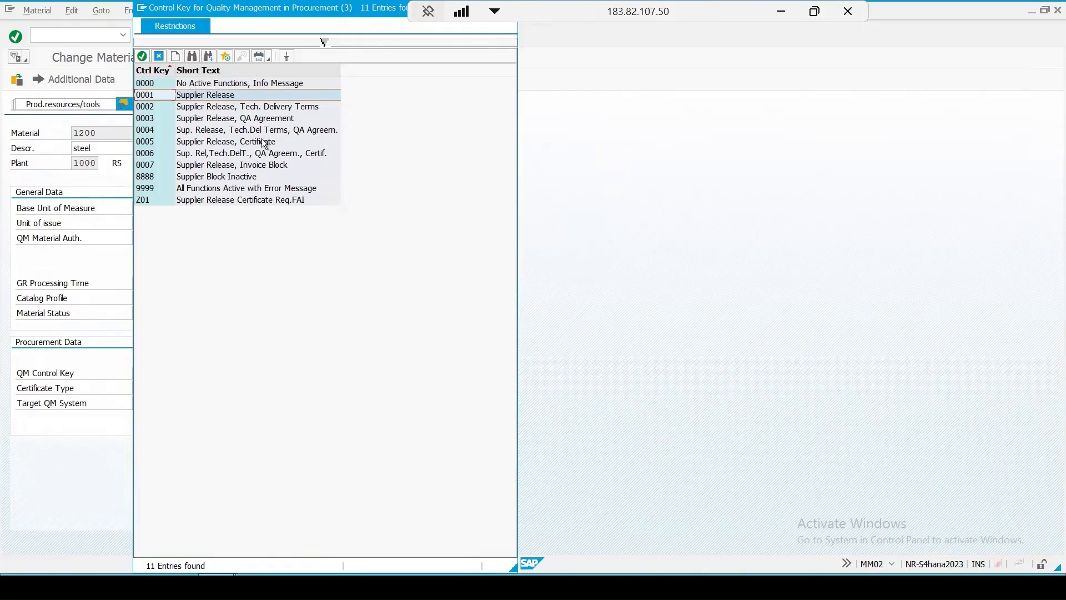
pyautogui.click(158, 56)
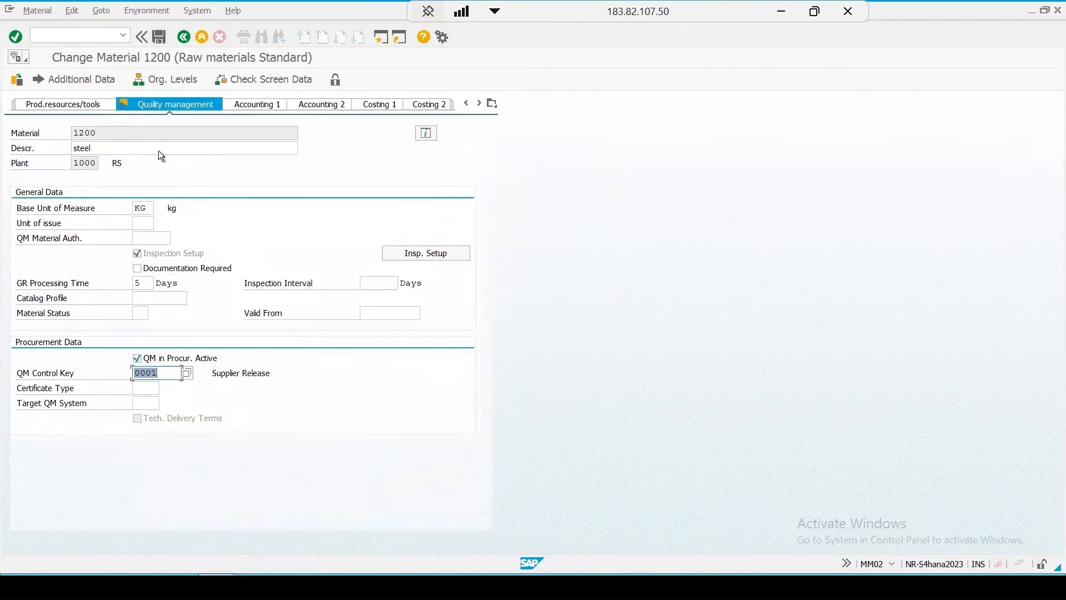
pyautogui.click(157, 36)
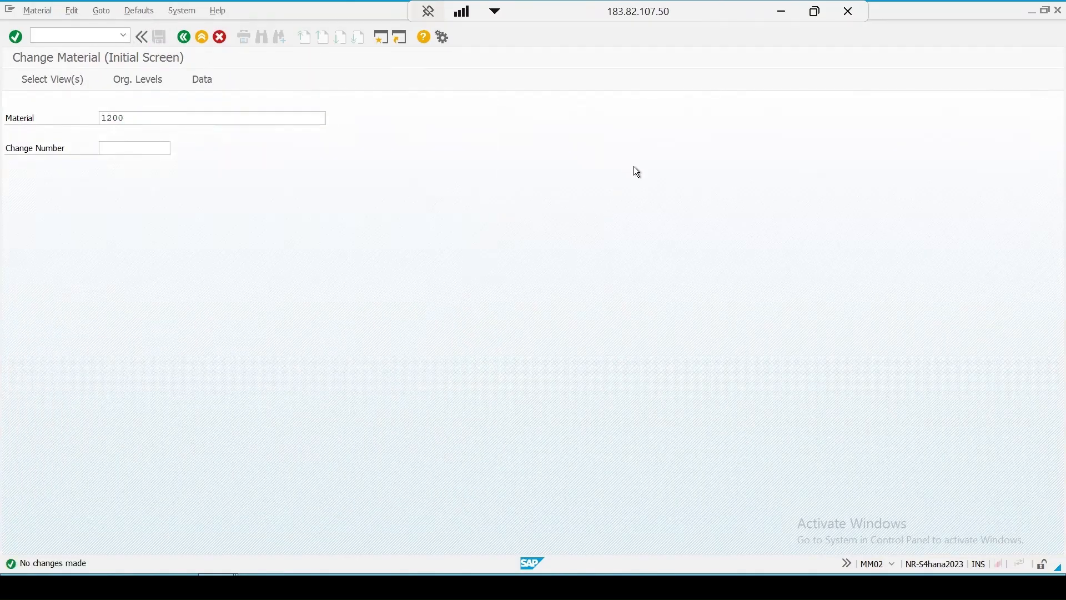
# Step: Open material 1200 for plant A400 and check the QM control key's description in the Quality Management view
pyautogui.press('Return')
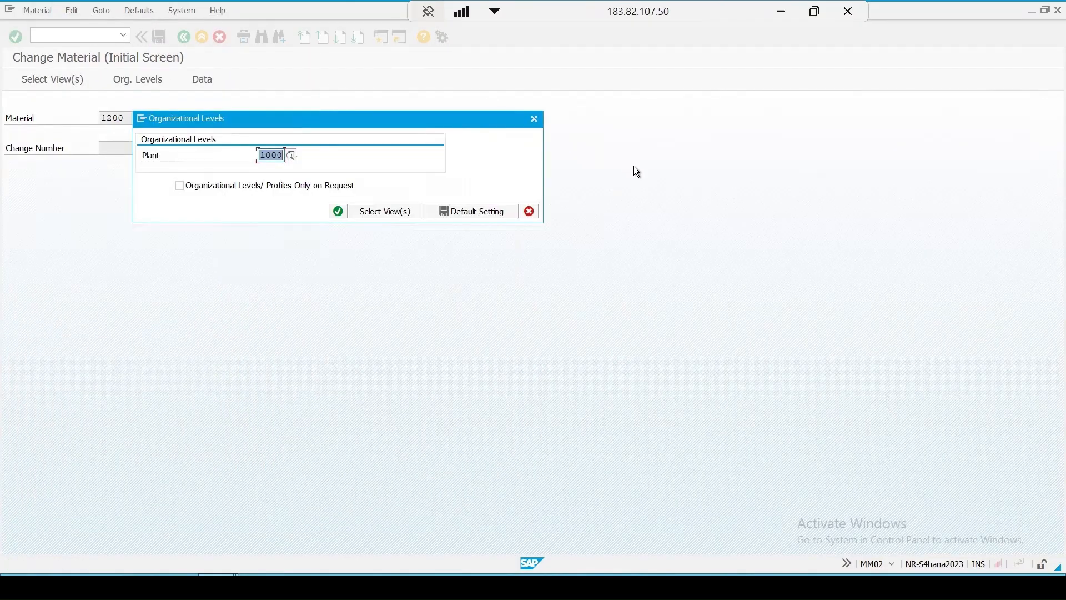
pyautogui.write('a400')
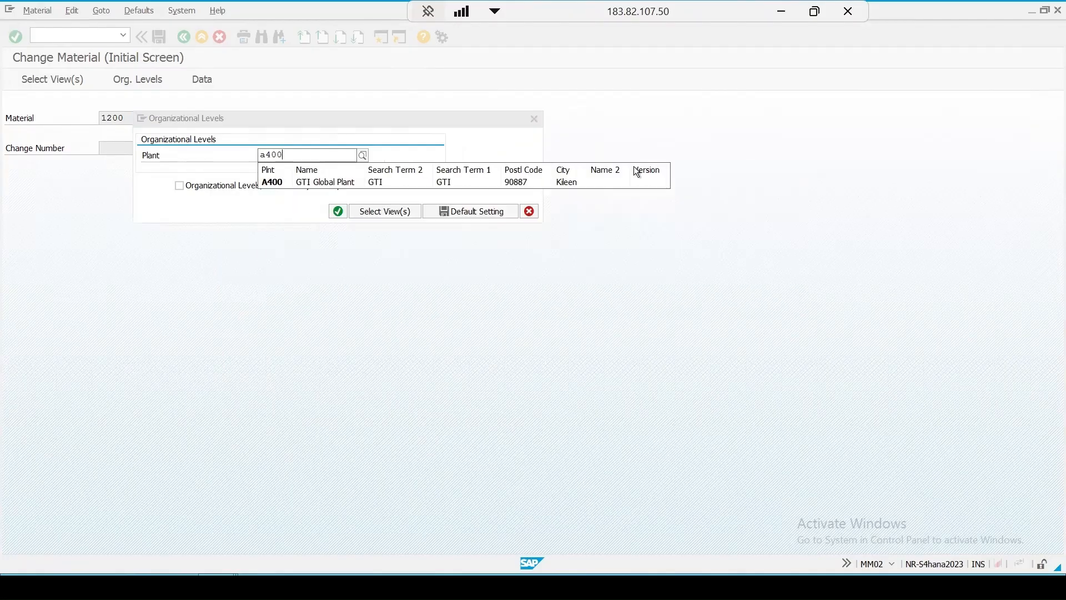
pyautogui.press('Return')
pyautogui.click(492, 102)
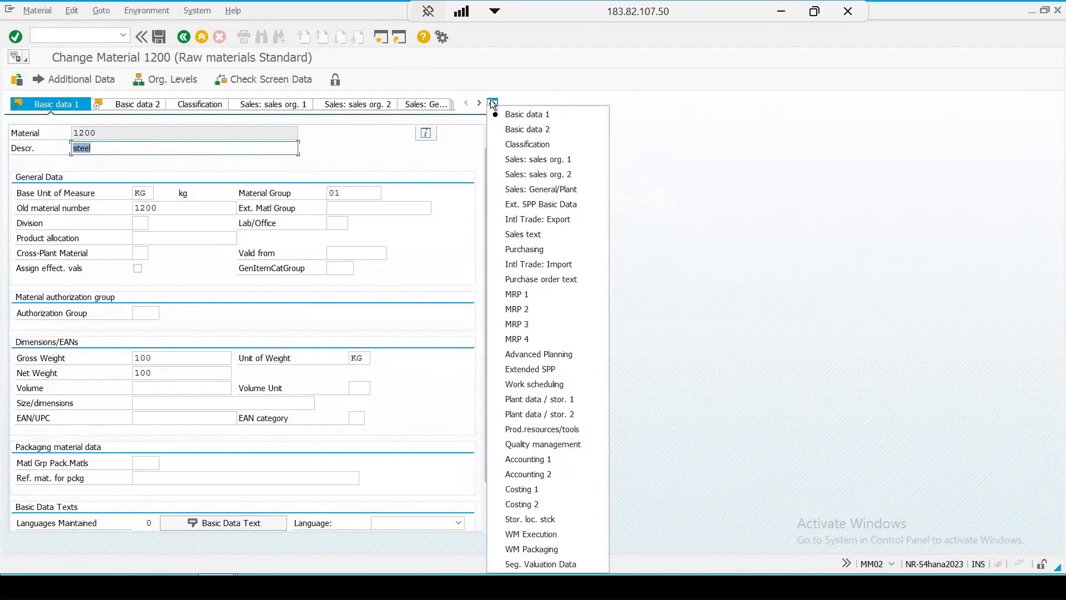
pyautogui.press('Return')
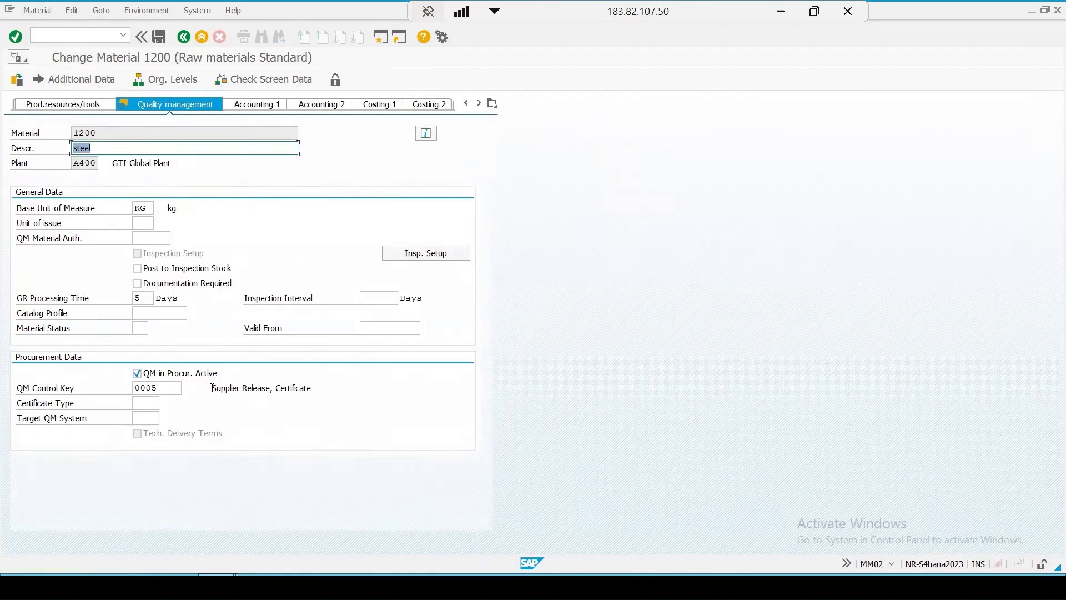
pyautogui.moveTo(214, 388); pyautogui.dragTo(357, 387)
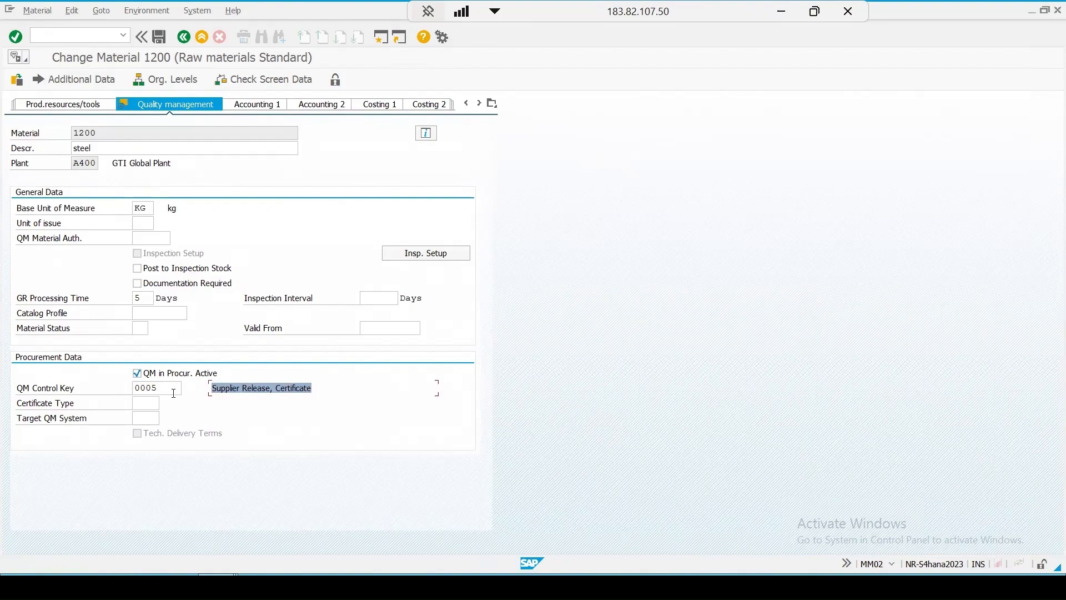
# Step: Try to save the material for plant A400, open the error message's long text and close it
pyautogui.click(159, 37)
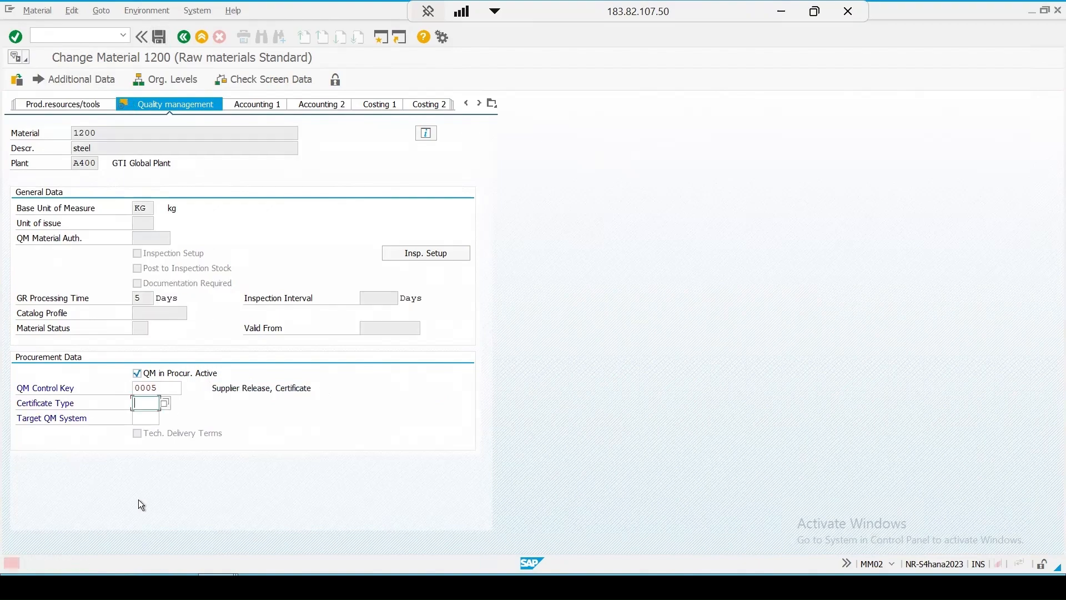
pyautogui.doubleClick(75, 564)
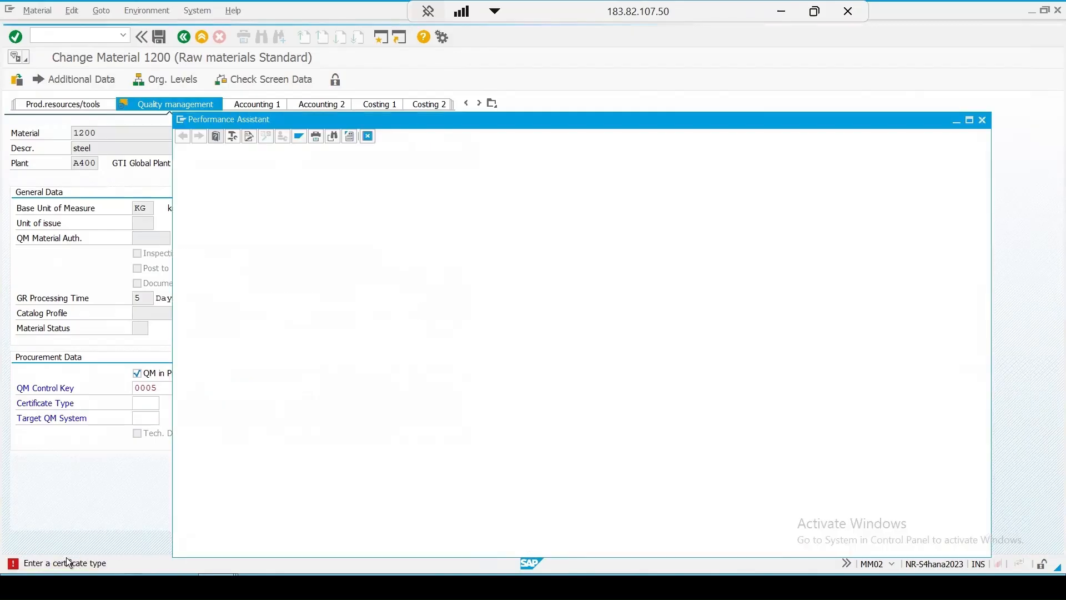
pyautogui.click(982, 119)
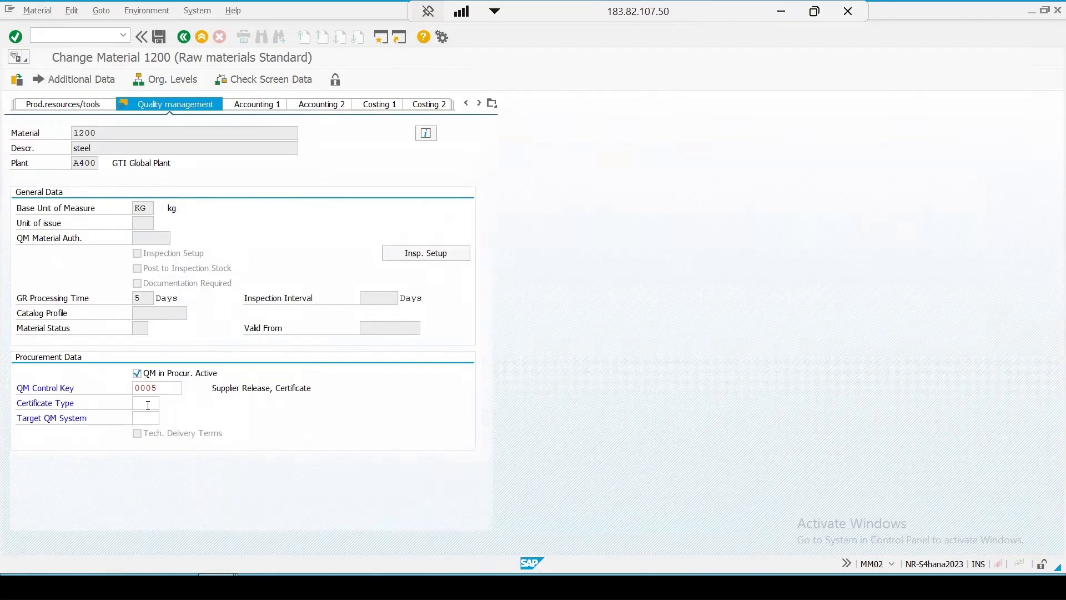
# Step: Set the certificate type to E21 for material 1200 in plant A400 and save the material
pyautogui.click(164, 404)
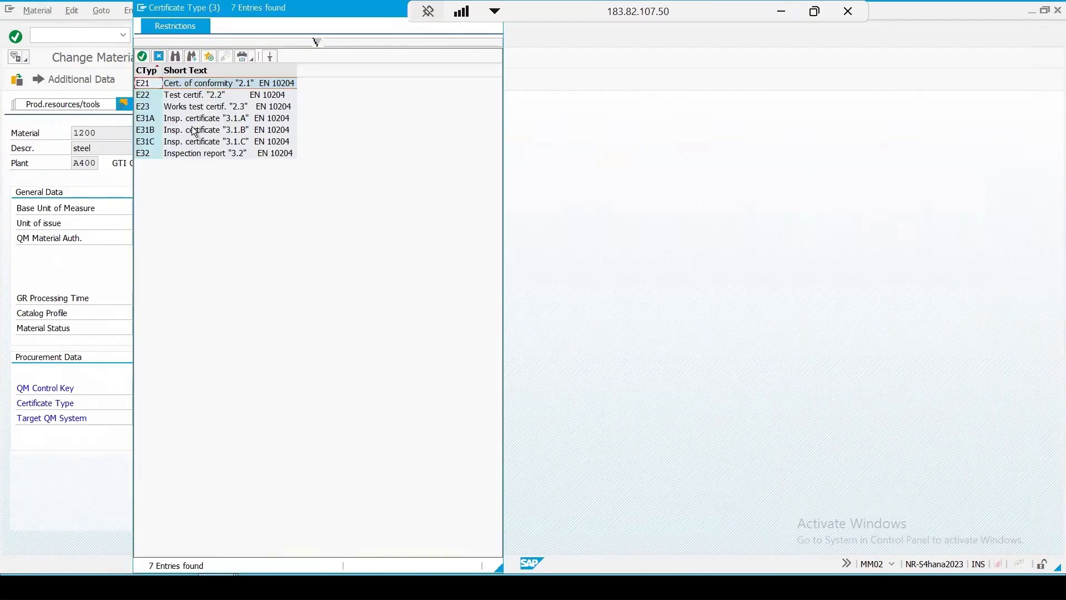
pyautogui.doubleClick(146, 83)
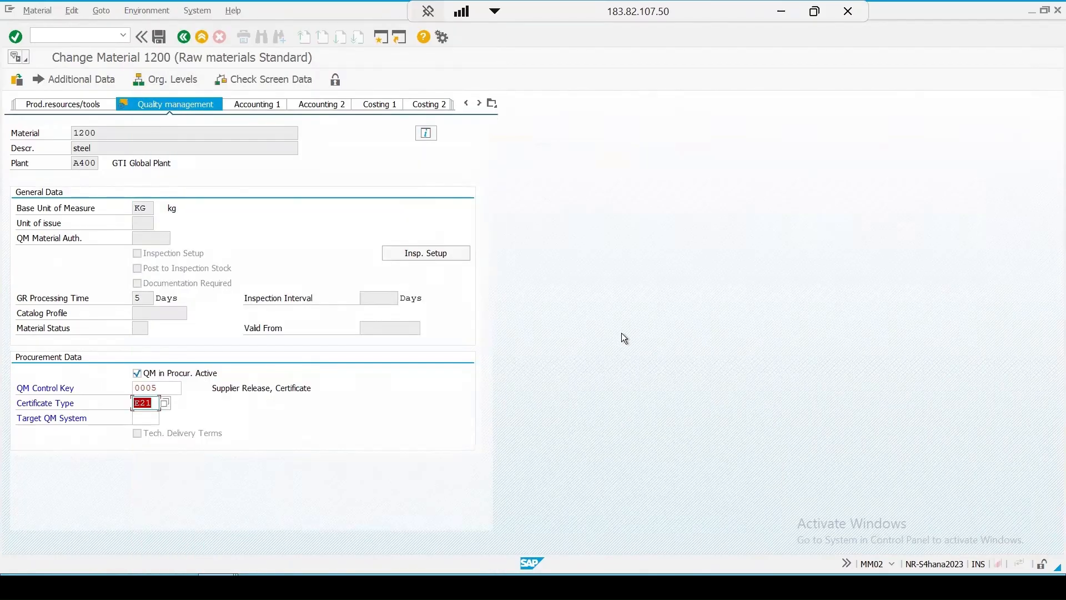
pyautogui.hotkey('ctrl', 's')
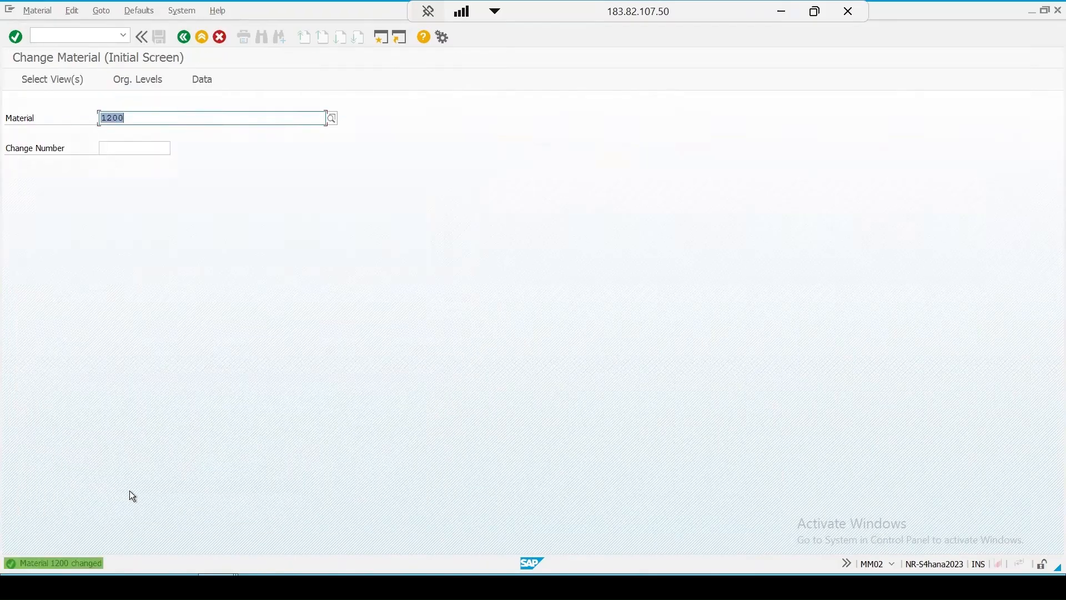